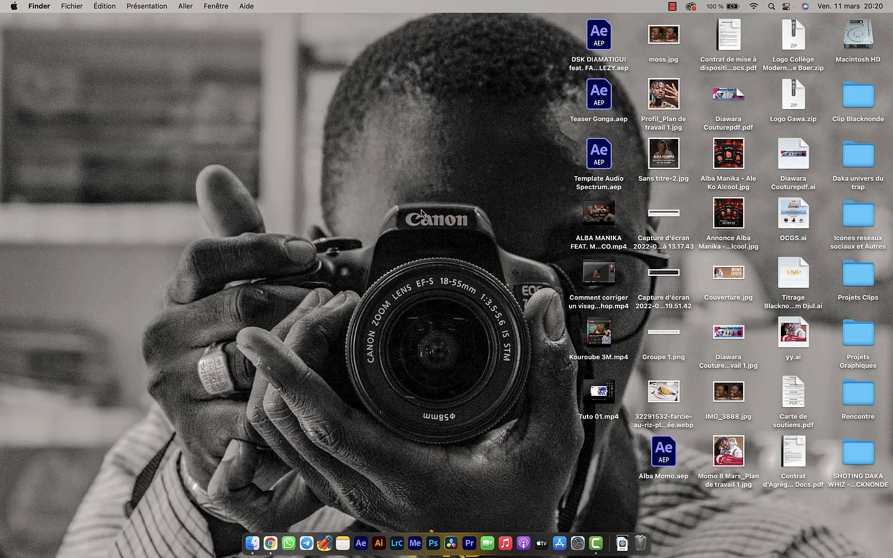
# Open After Effects and start a new composition named Momo Choco
pyautogui.click(361, 542)
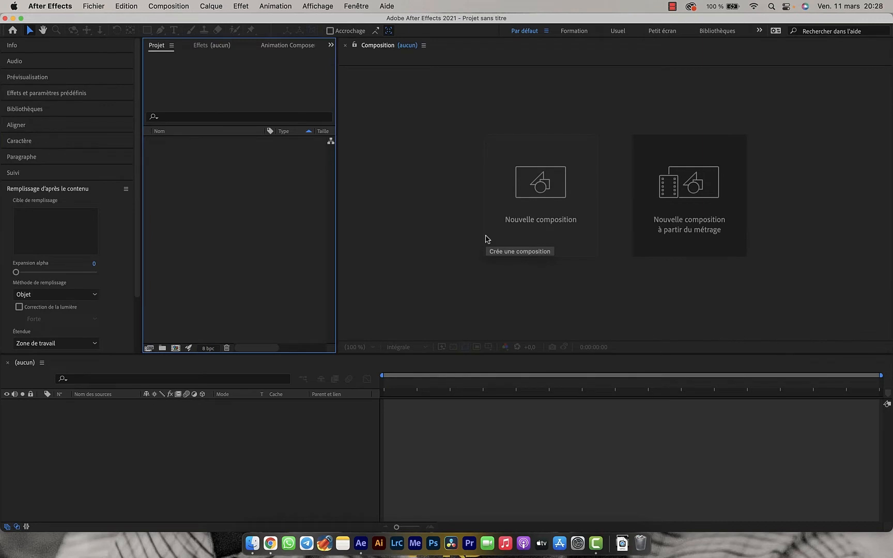
pyautogui.click(529, 191)
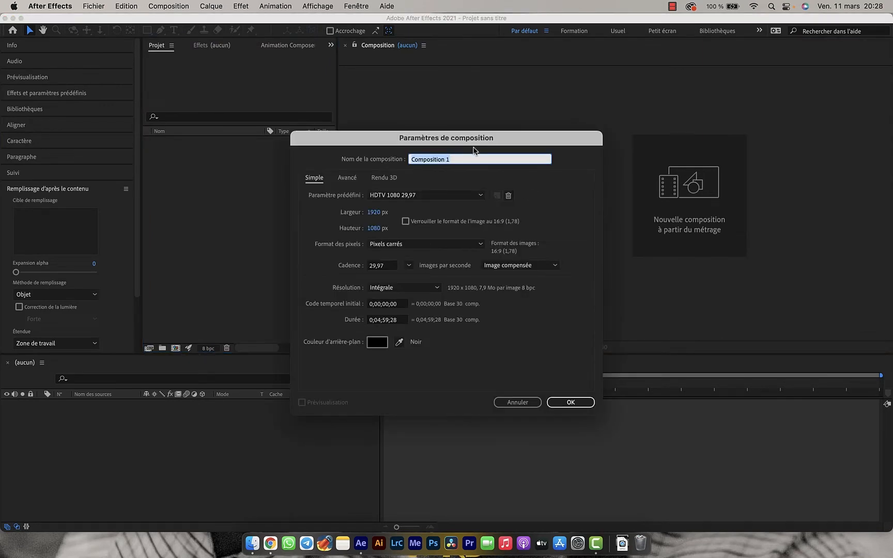
pyautogui.write('MOmo')
pyautogui.press('BackSpace')
pyautogui.press('BackSpace')
pyautogui.write('omo')
# Set the composition's duration to 10 seconds and create it, collapsing the content-aware fill options
pyautogui.click(380, 320)
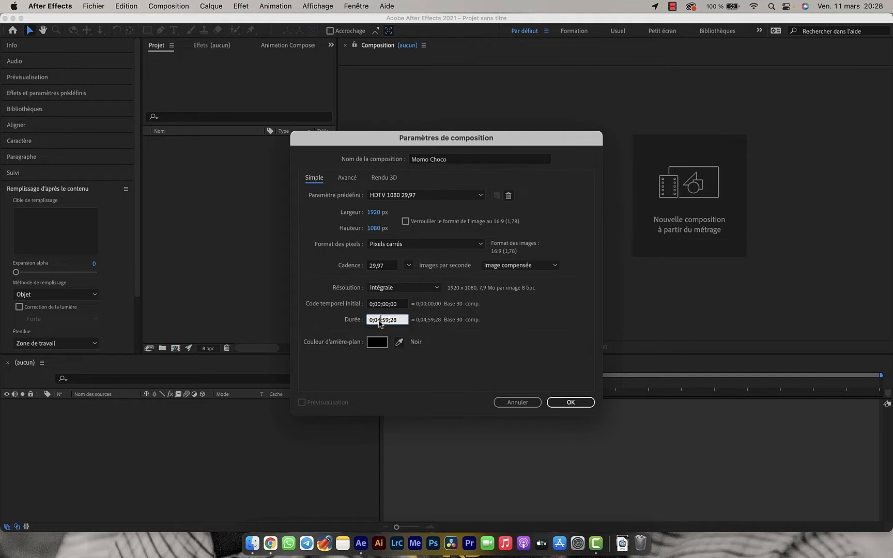
pyautogui.press('BackSpace')
pyautogui.write('0')
pyautogui.write('10')
pyautogui.press('Return')
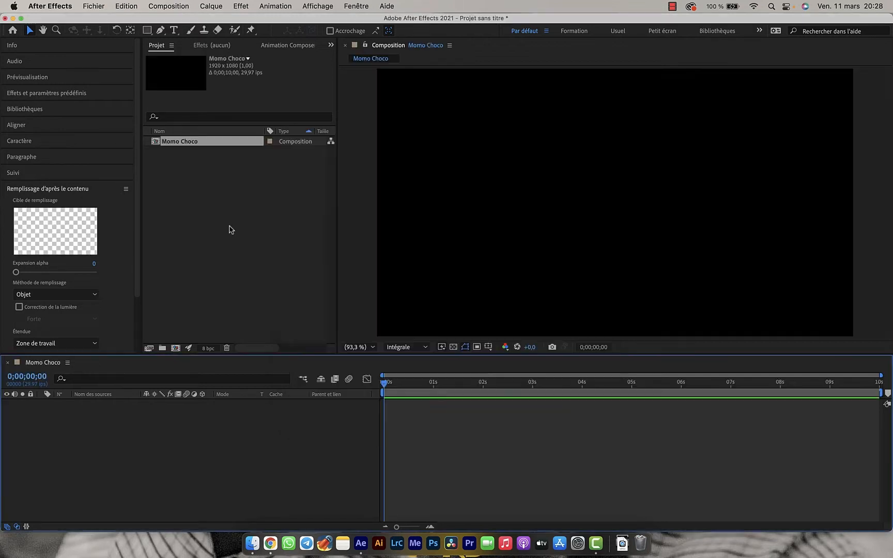
pyautogui.click(56, 187)
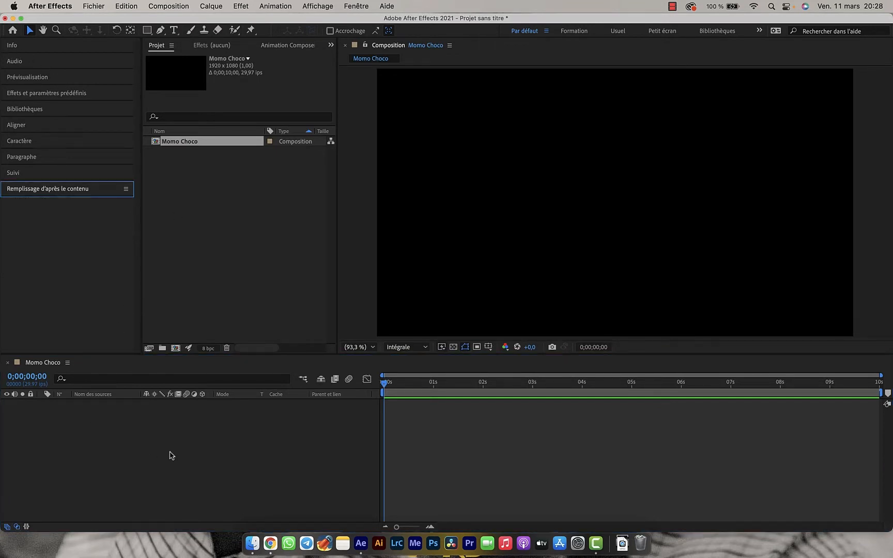
# Switch to Finder and open the MOMO CHOCO folder inside Projets Graphiques on the desktop
pyautogui.click(252, 537)
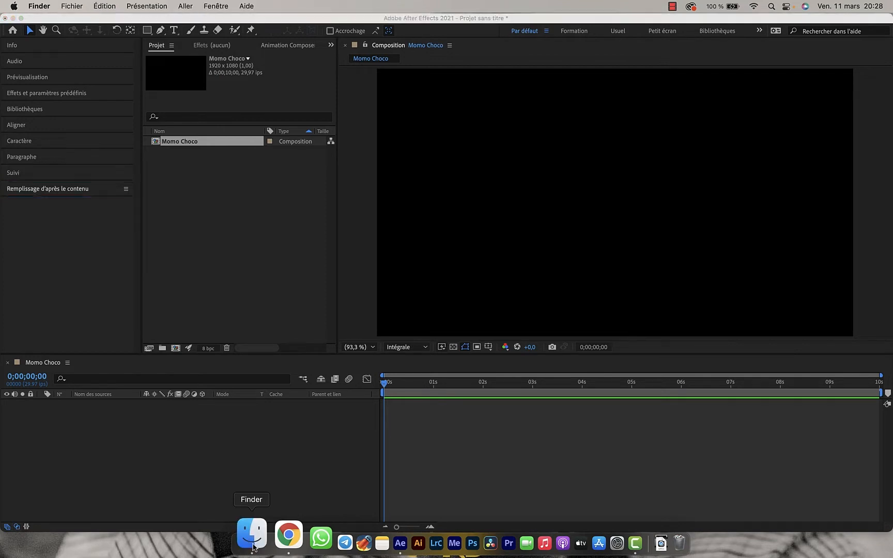
pyautogui.click(170, 173)
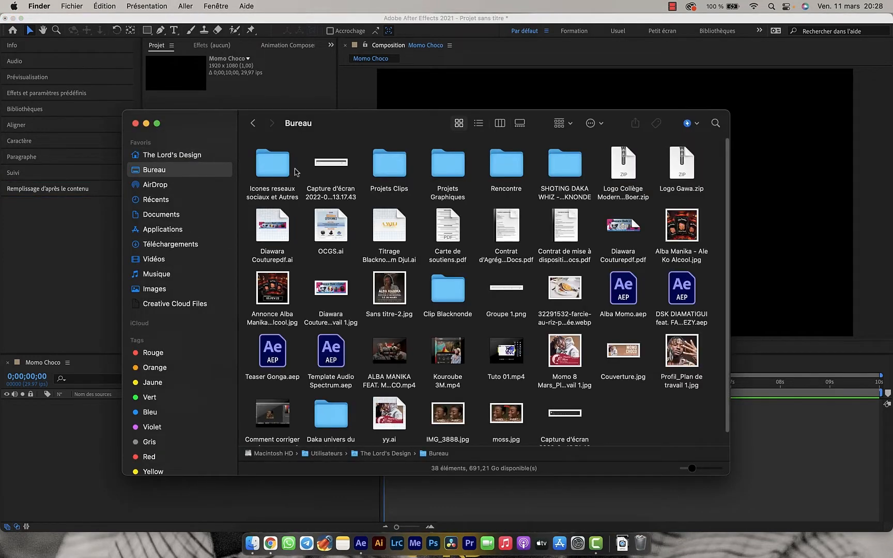
pyautogui.scroll(-2, 390, 324)
pyautogui.scroll(2, 391, 324)
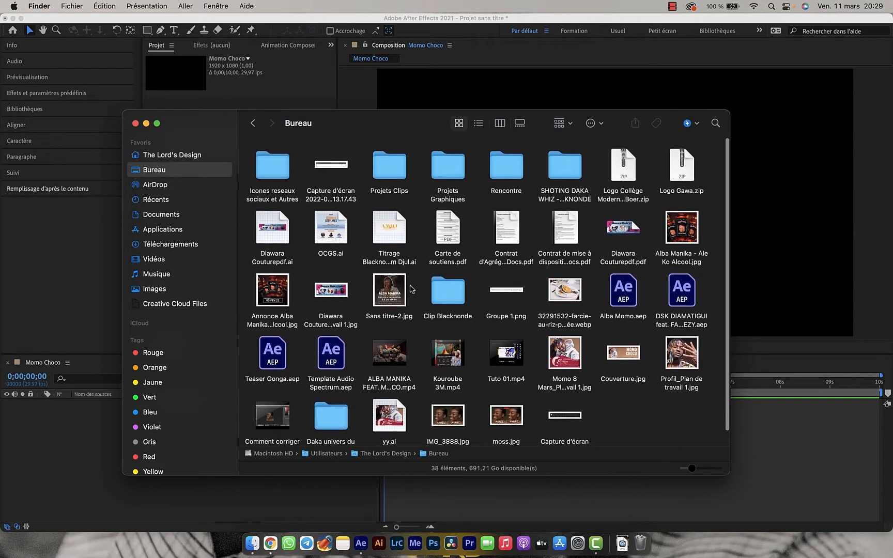
pyautogui.doubleClick(447, 168)
pyautogui.doubleClick(574, 230)
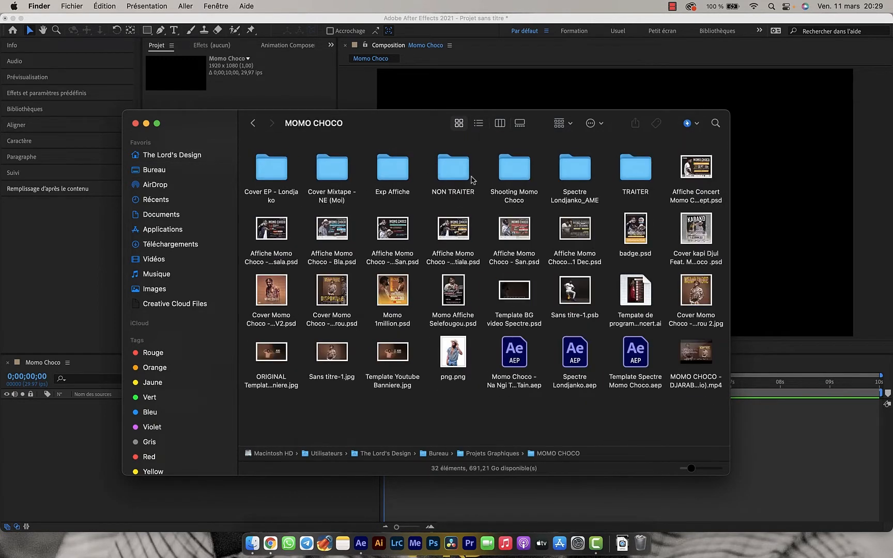
# Import Cover Momo Choco - Na Ngi Tain Tain V2.psd with merged layers and add it to the Momo Choco timeline
pyautogui.click(265, 296)
pyautogui.moveTo(378, 124); pyautogui.dragTo(428, 267)
pyautogui.moveTo(320, 430); pyautogui.dragTo(279, 188)
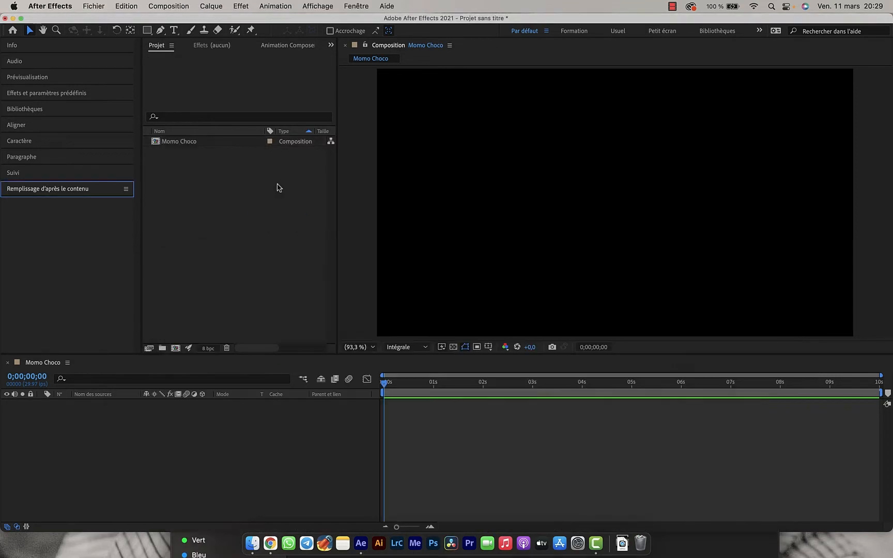
pyautogui.click(371, 258)
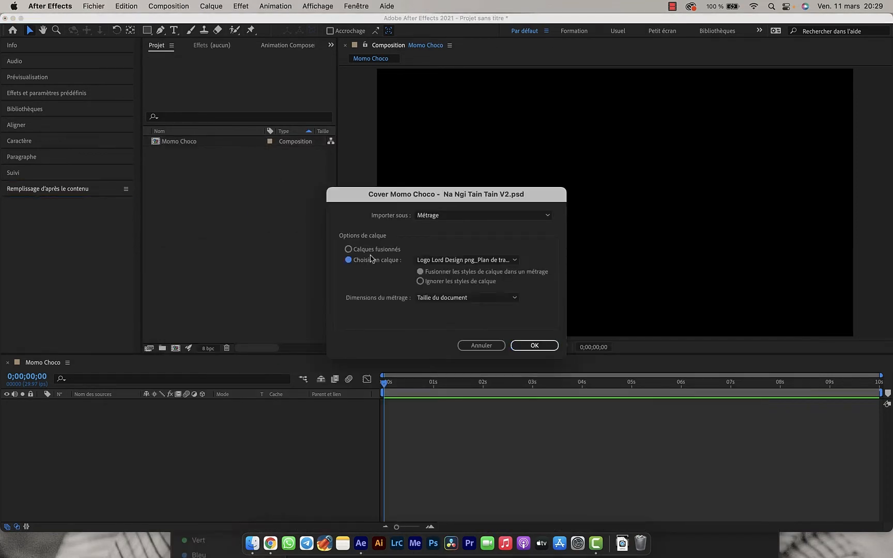
pyautogui.click(378, 247)
pyautogui.click(545, 344)
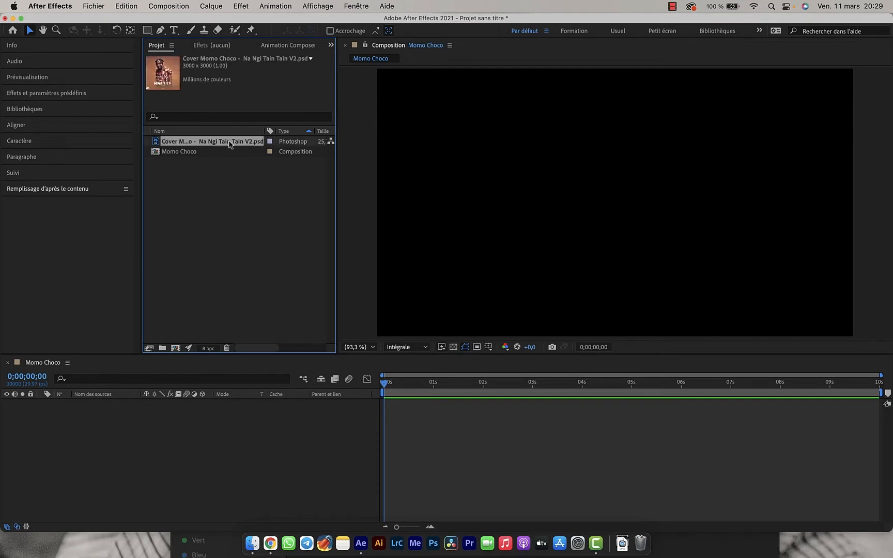
pyautogui.moveTo(229, 144); pyautogui.dragTo(151, 420)
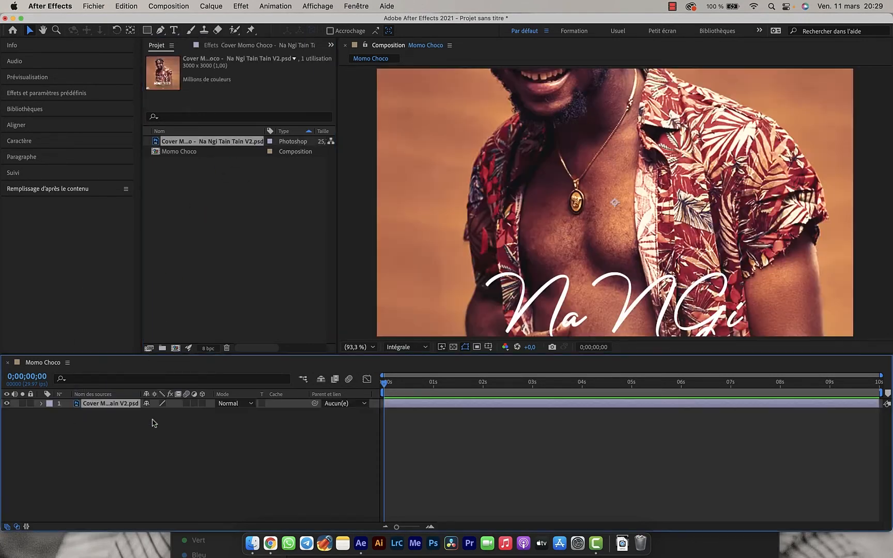
pyautogui.click(429, 283)
pyautogui.doubleClick(429, 283)
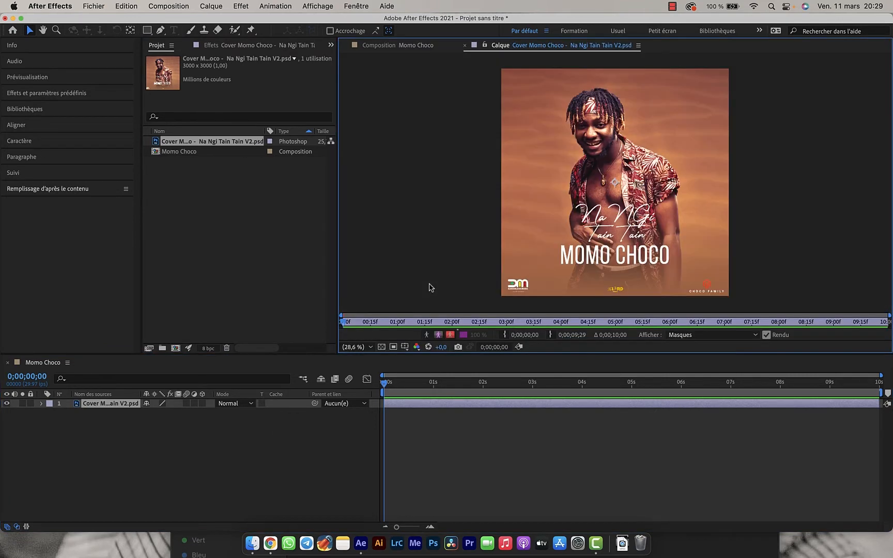
pyautogui.click(464, 46)
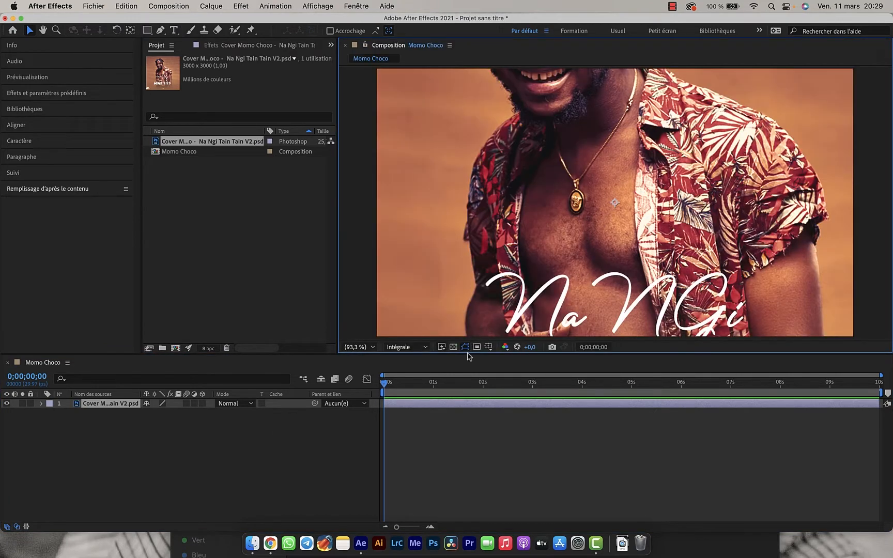
# Scale and reposition the cover layer so it fills the frame with the singer's face in view
pyautogui.scroll(-3, 586, 231)
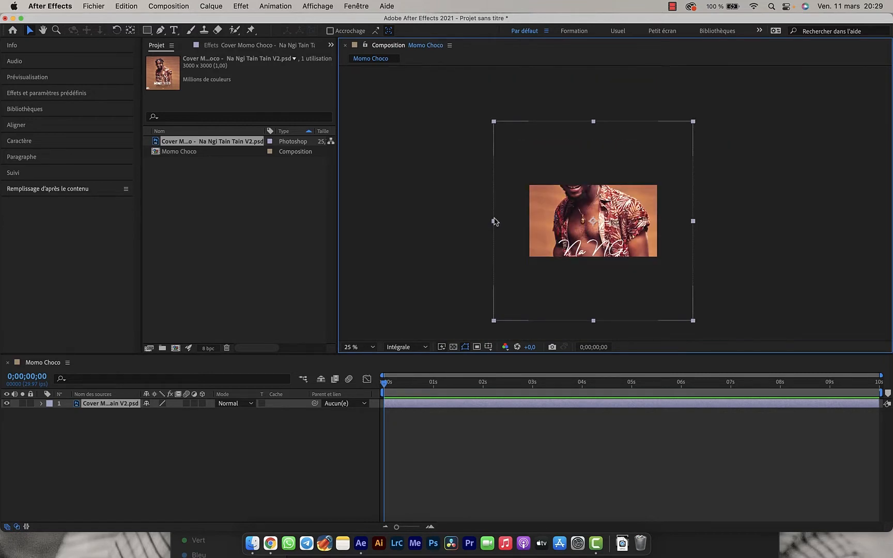
pyautogui.moveTo(493, 221); pyautogui.dragTo(530, 223)
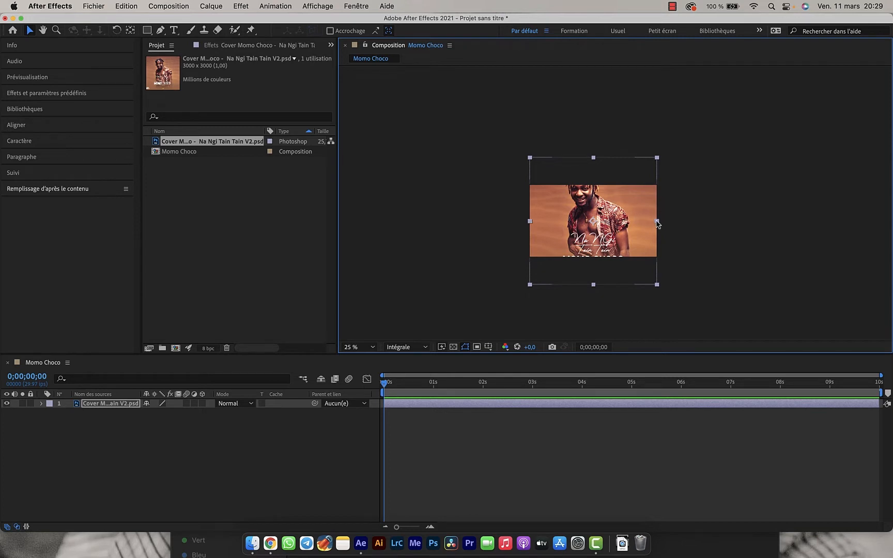
pyautogui.moveTo(657, 223); pyautogui.dragTo(712, 228)
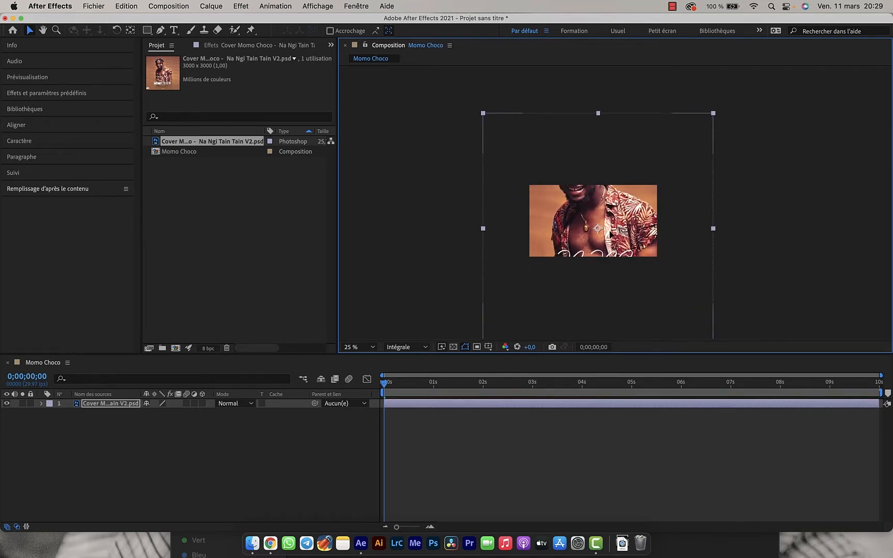
pyautogui.moveTo(610, 234); pyautogui.dragTo(639, 283)
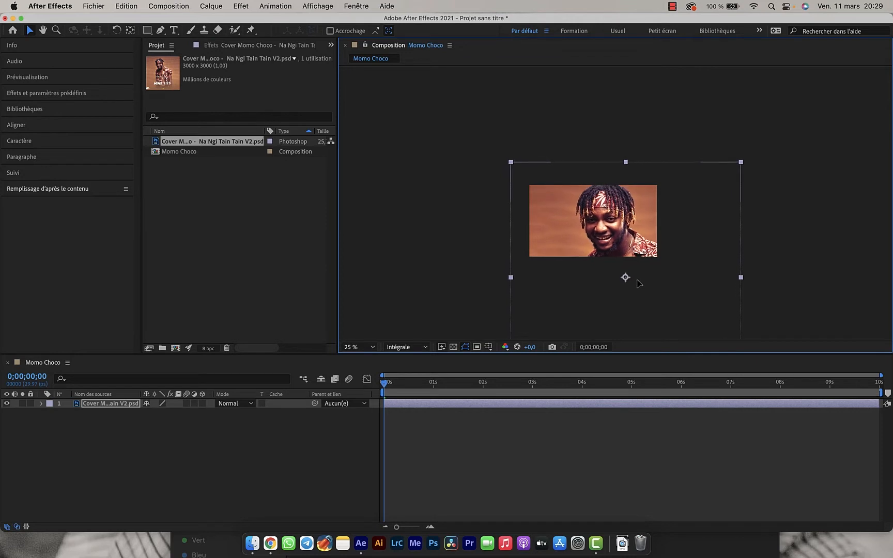
pyautogui.moveTo(741, 279); pyautogui.dragTo(734, 278)
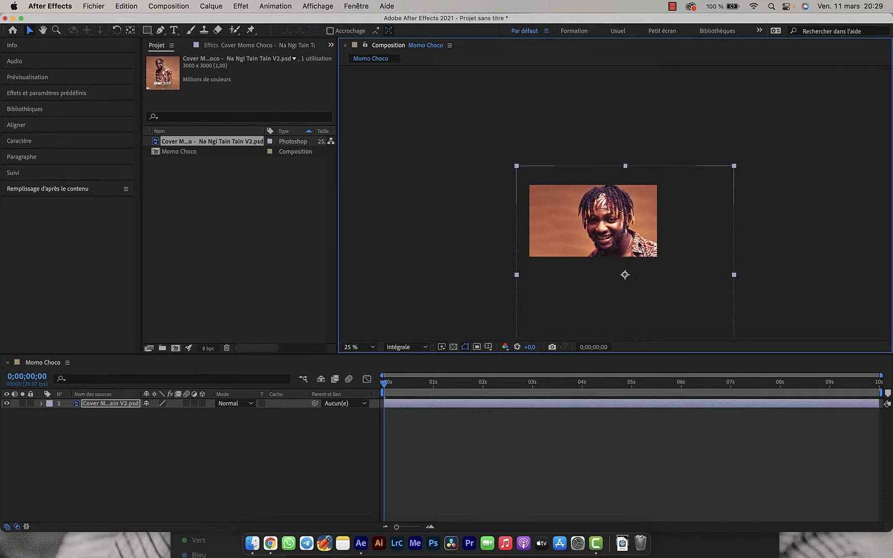
# Create a black (000000) solid layer named Fond 2 at 1920 x 1080 px
pyautogui.click(124, 456)
pyautogui.rightClick(123, 456)
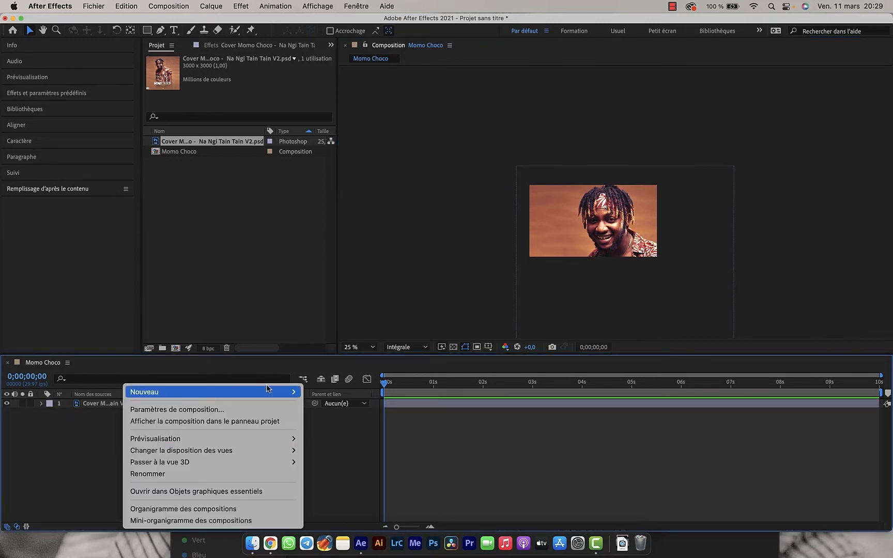
pyautogui.moveTo(264, 391)
pyautogui.click(333, 421)
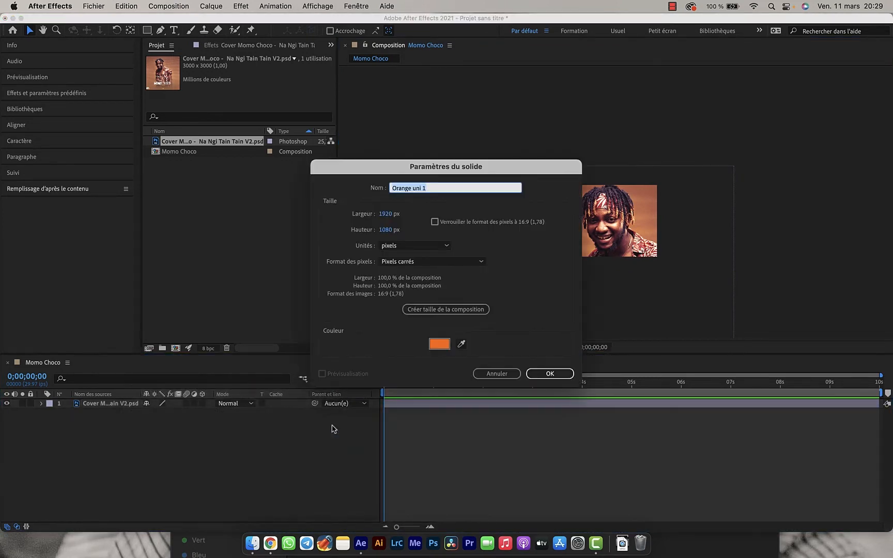
pyautogui.write('Fond 2')
pyautogui.click(439, 343)
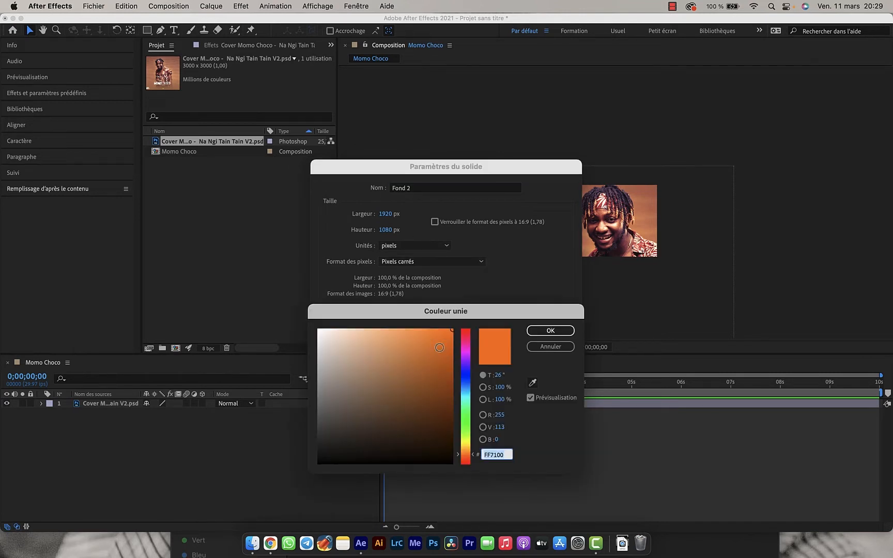
pyautogui.moveTo(380, 373); pyautogui.dragTo(285, 488)
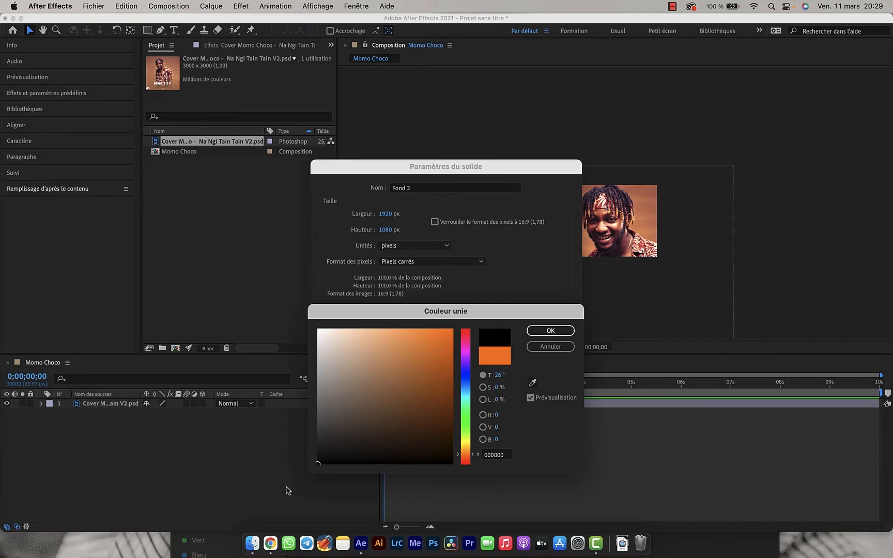
pyautogui.click(550, 331)
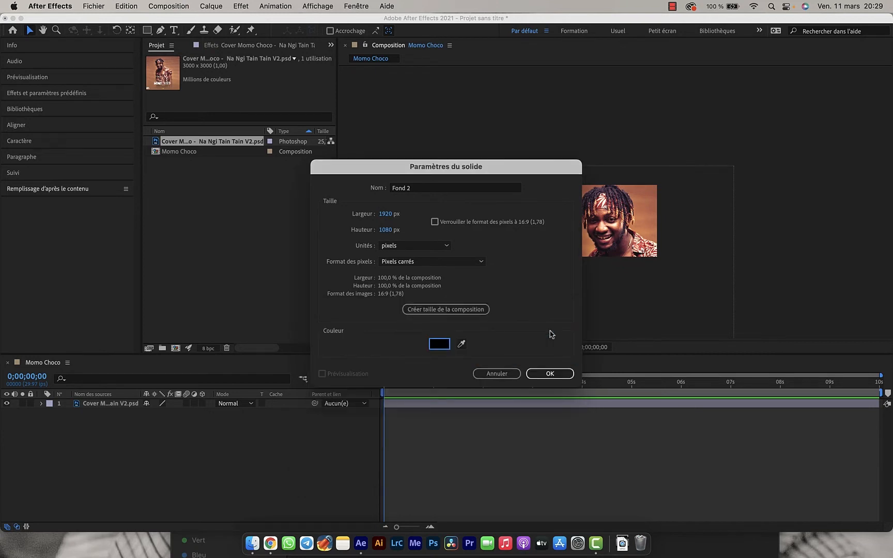
pyautogui.click(550, 373)
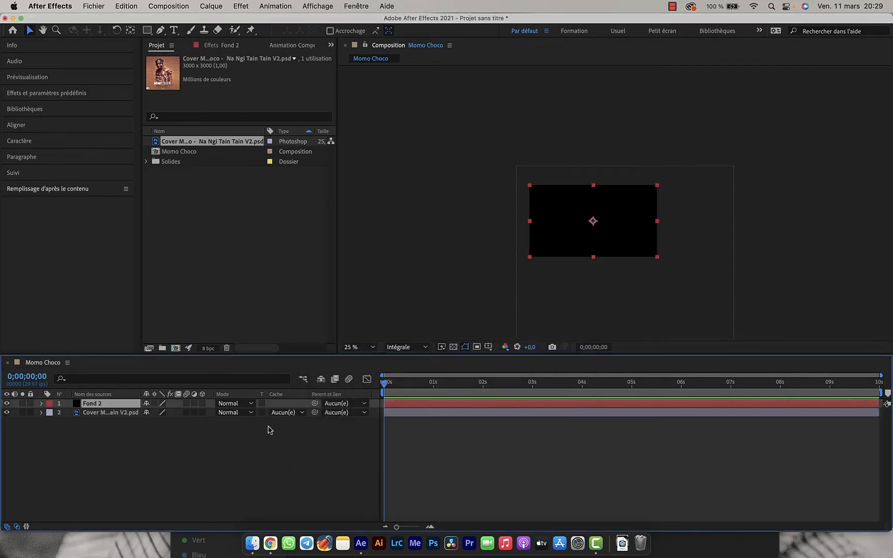
# Set the opacity of the Fond 2 layer to 40% and collapse its properties
pyautogui.click(359, 347)
pyautogui.click(393, 173)
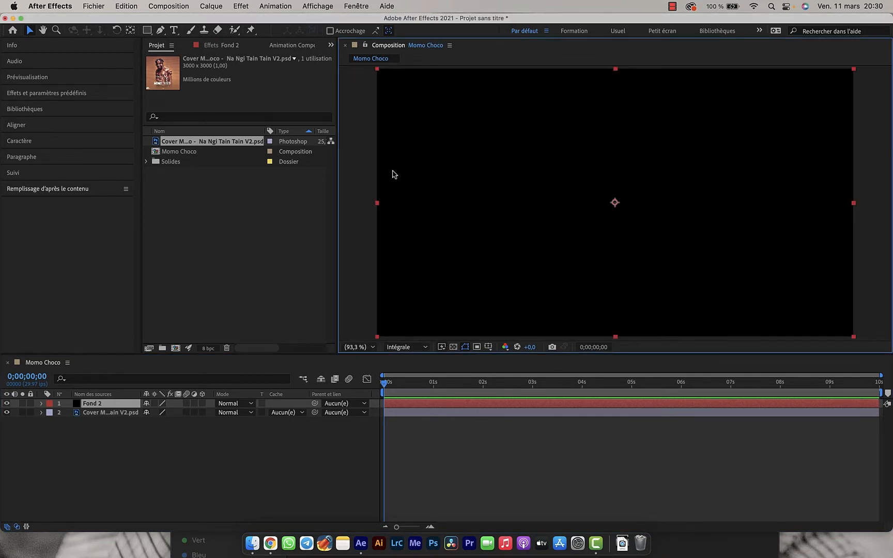
pyautogui.press('t')
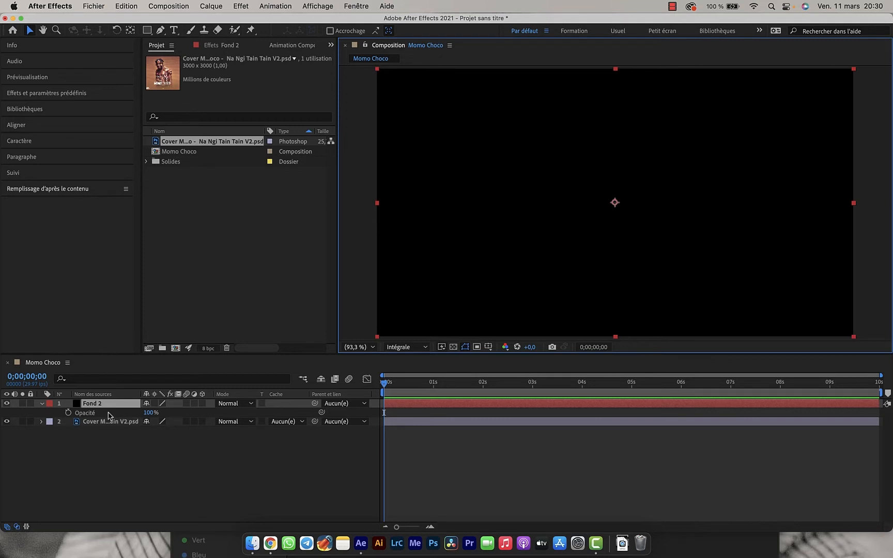
pyautogui.click(149, 412)
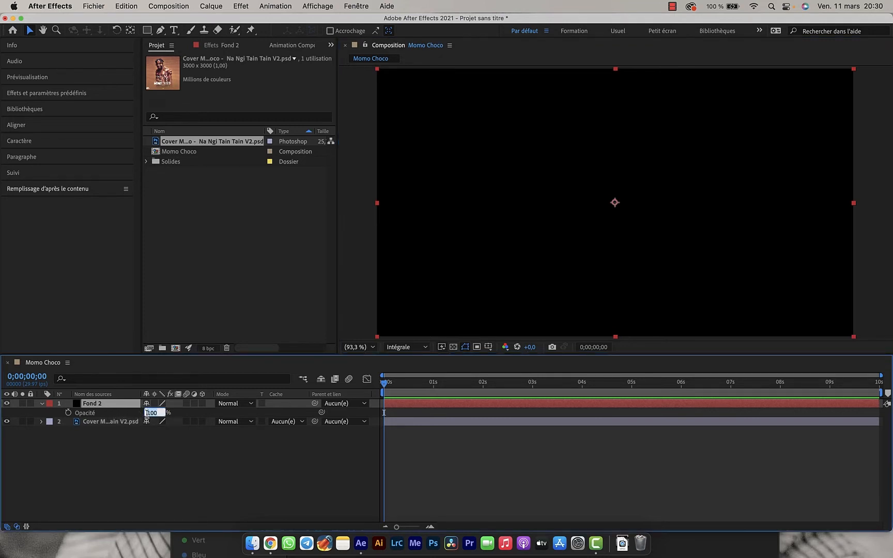
pyautogui.write('40')
pyautogui.press('Return')
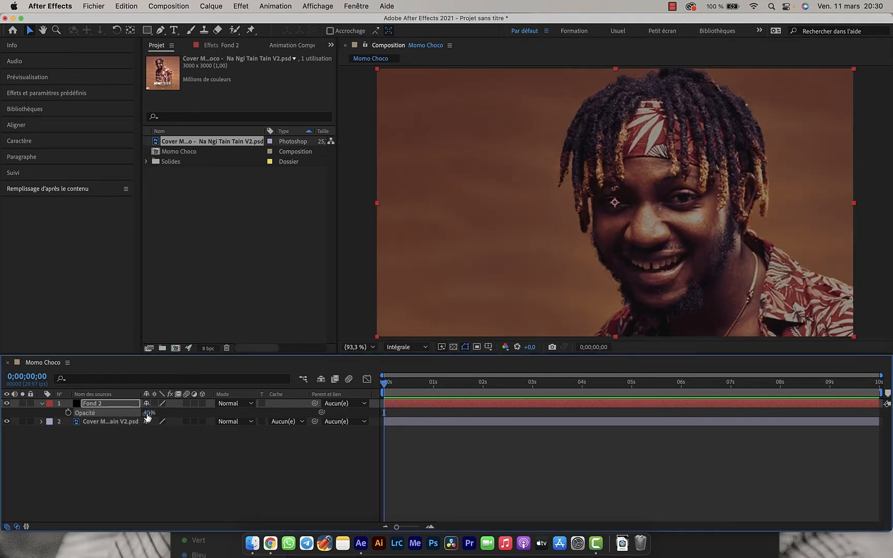
pyautogui.click(127, 444)
pyautogui.click(41, 404)
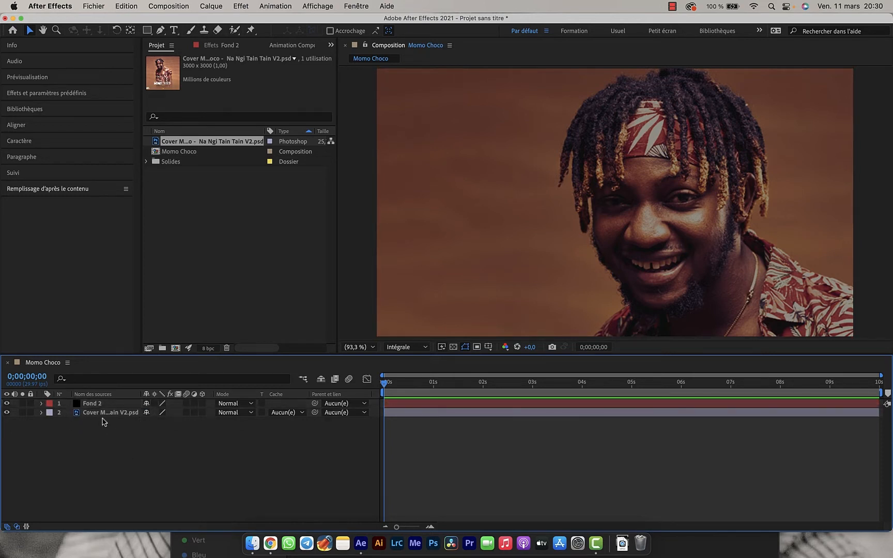
# Duplicate the cover layer and move the copy above Fond 2 in the layer stack
pyautogui.click(111, 413)
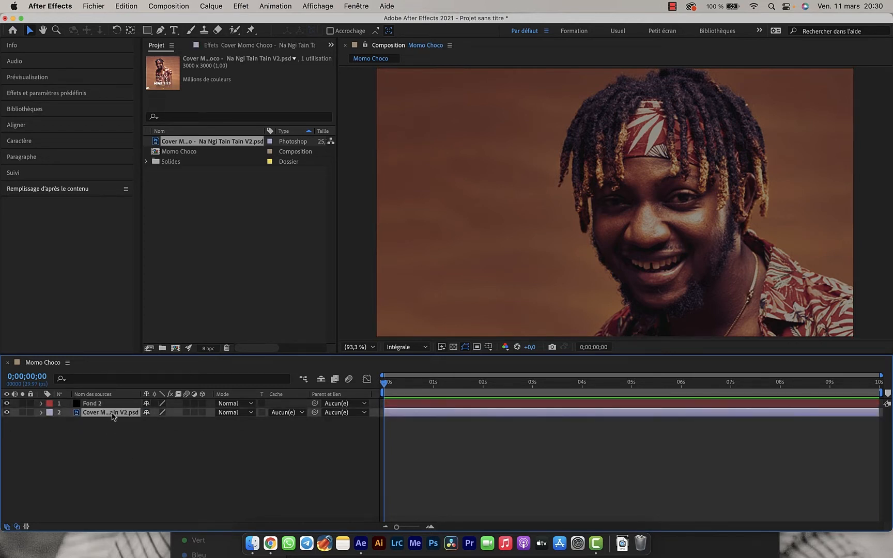
pyautogui.press('super+d')
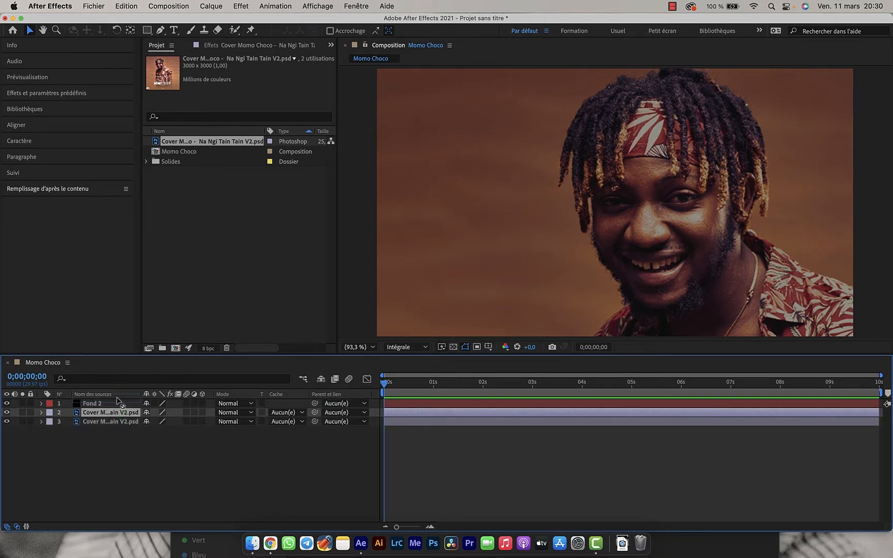
pyautogui.moveTo(119, 401); pyautogui.dragTo(118, 401)
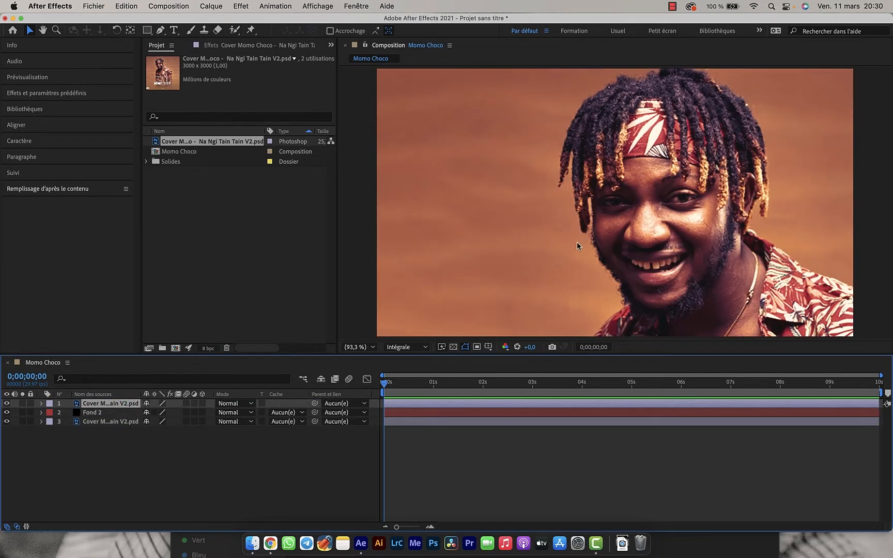
pyautogui.scroll(-2, 576, 241)
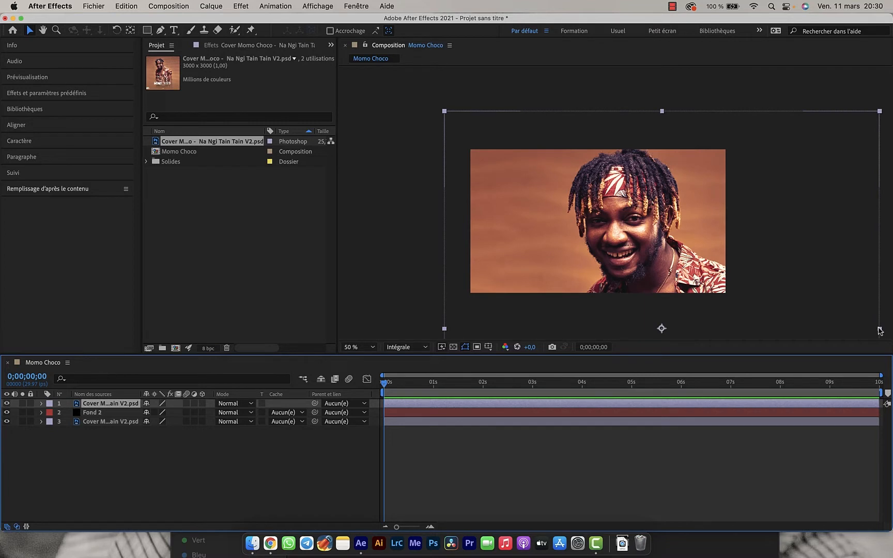
# Scale the top cover copy down to a small square and place it on the left side of the frame, beside the singer's face
pyautogui.moveTo(879, 329); pyautogui.dragTo(722, 319)
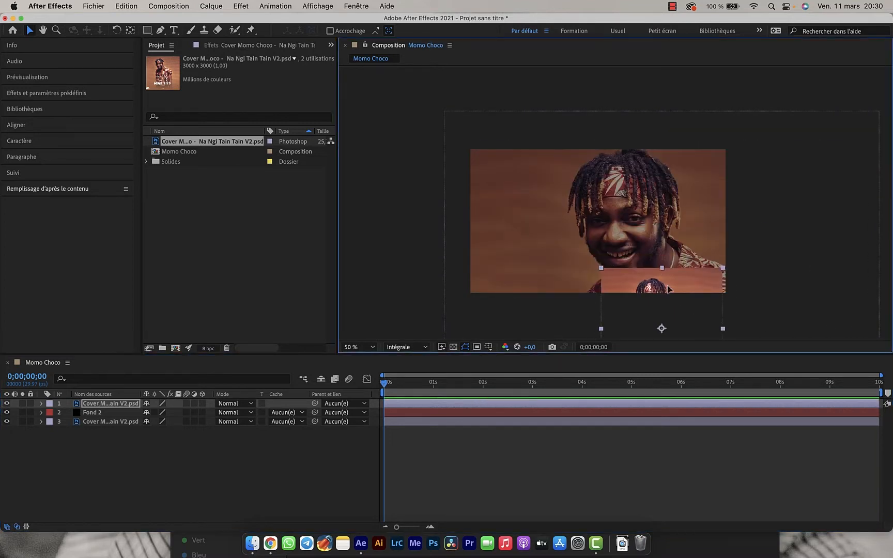
pyautogui.moveTo(669, 289); pyautogui.dragTo(549, 181)
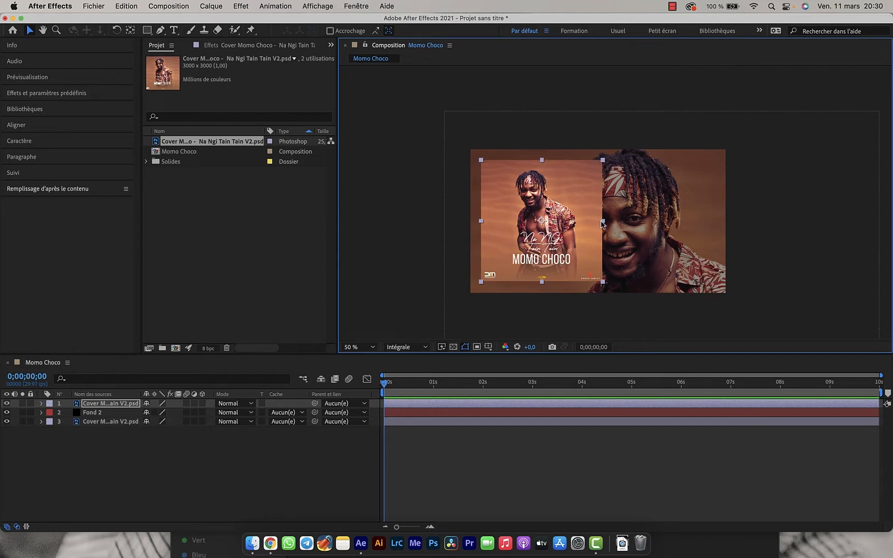
pyautogui.moveTo(602, 223); pyautogui.dragTo(587, 223)
pyautogui.click(372, 347)
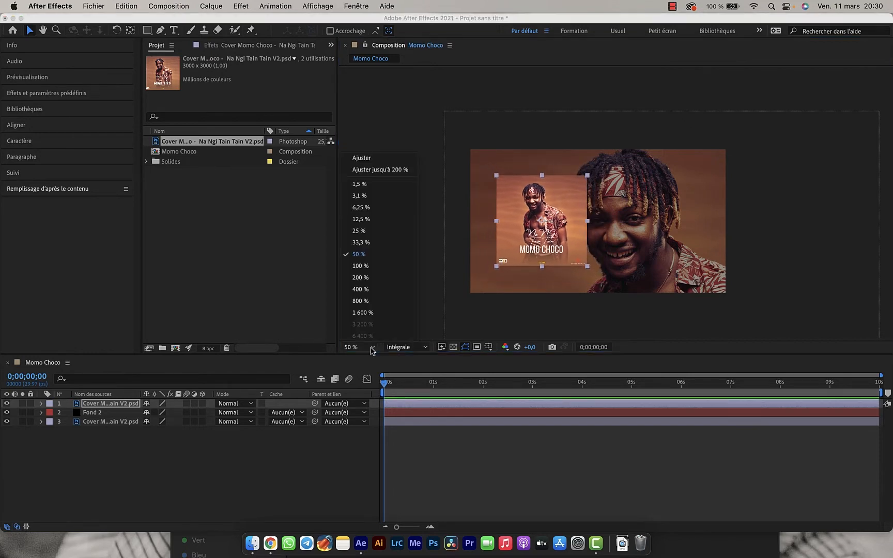
pyautogui.click(394, 170)
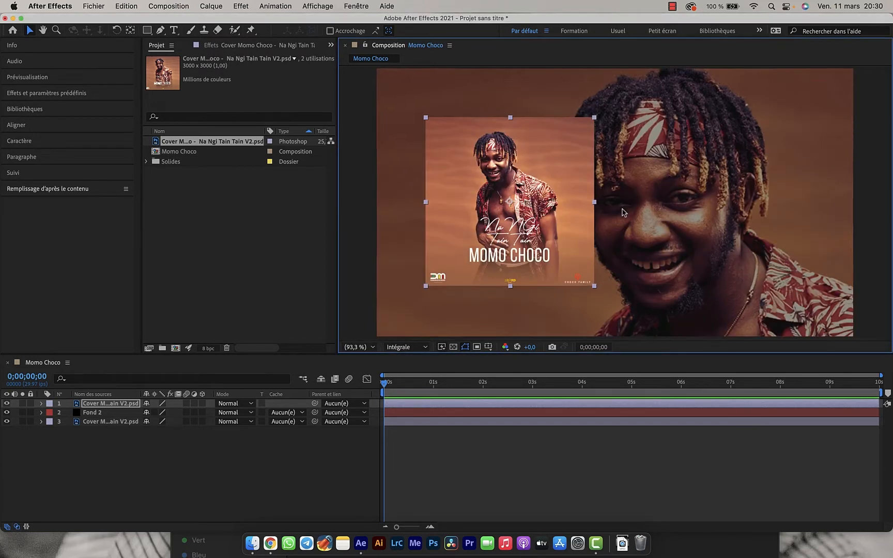
pyautogui.click(595, 206)
pyautogui.click(568, 215)
pyautogui.click(596, 206)
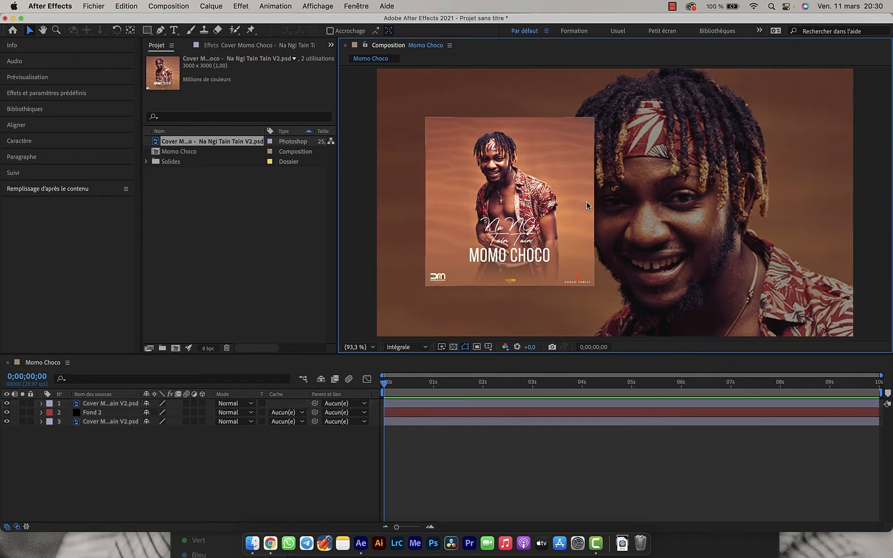
pyautogui.click(588, 205)
pyautogui.moveTo(594, 203); pyautogui.dragTo(522, 212)
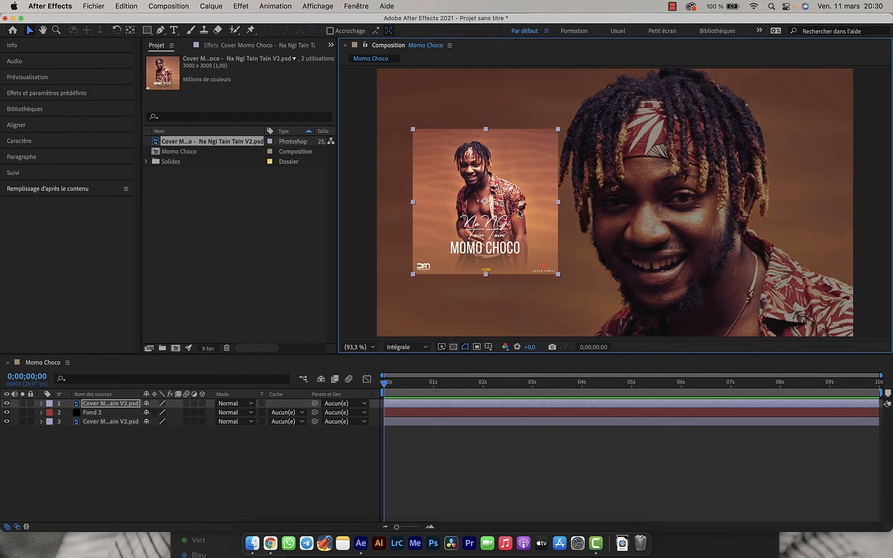
# Create a black 1920 x 1080 px solid layer named Spectre
pyautogui.rightClick(163, 485)
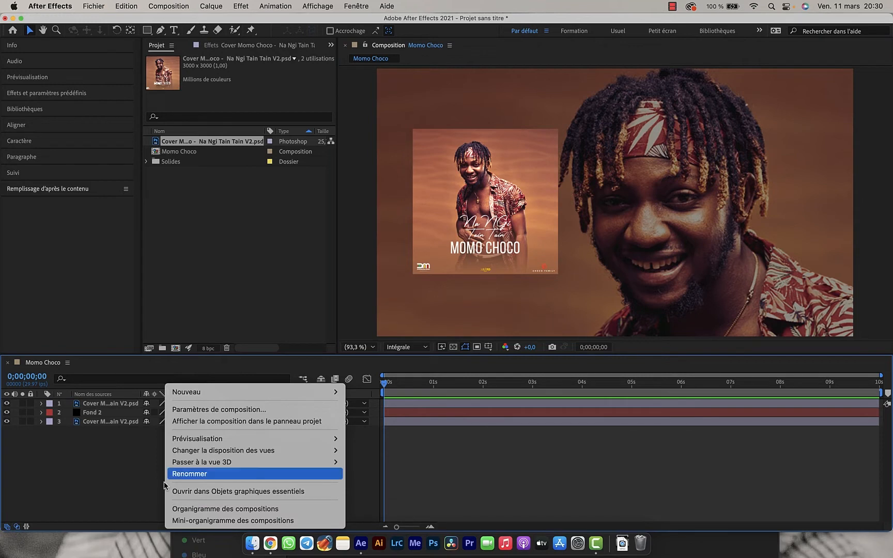
pyautogui.moveTo(290, 390)
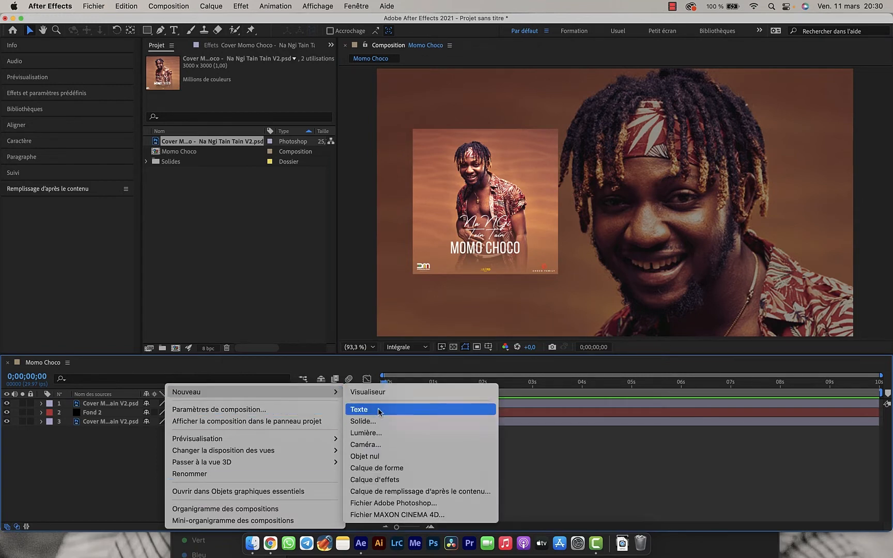
pyautogui.click(370, 421)
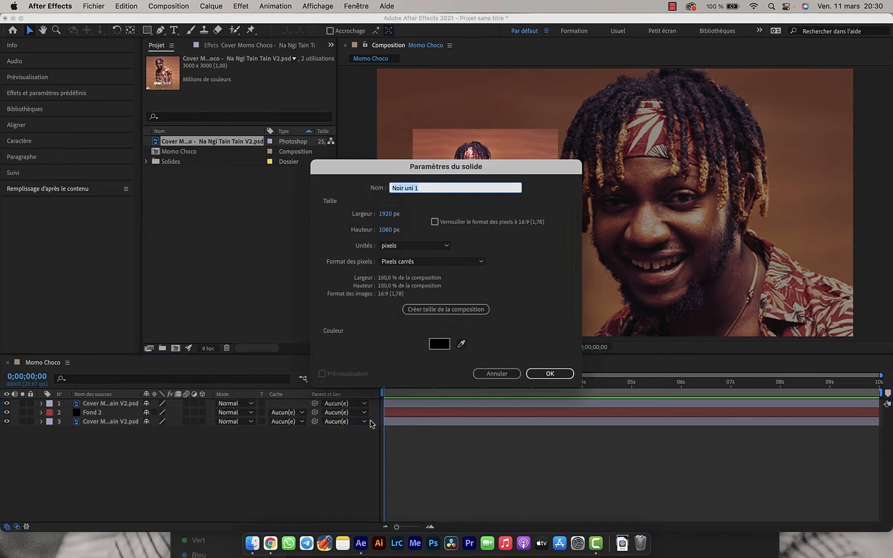
pyautogui.write('Spectre')
pyautogui.press('Return')
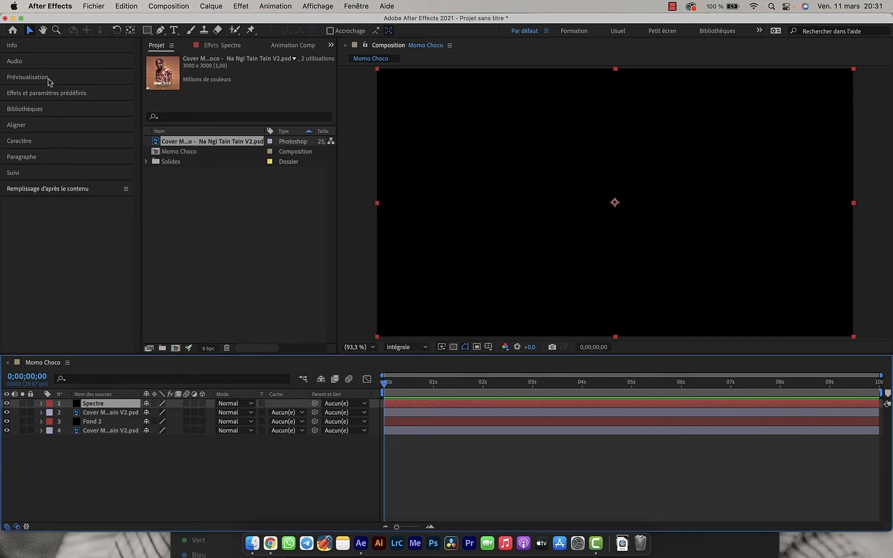
# Find the Spectre audio effect, apply it to the Spectre layer and show its effect settings
pyautogui.click(36, 95)
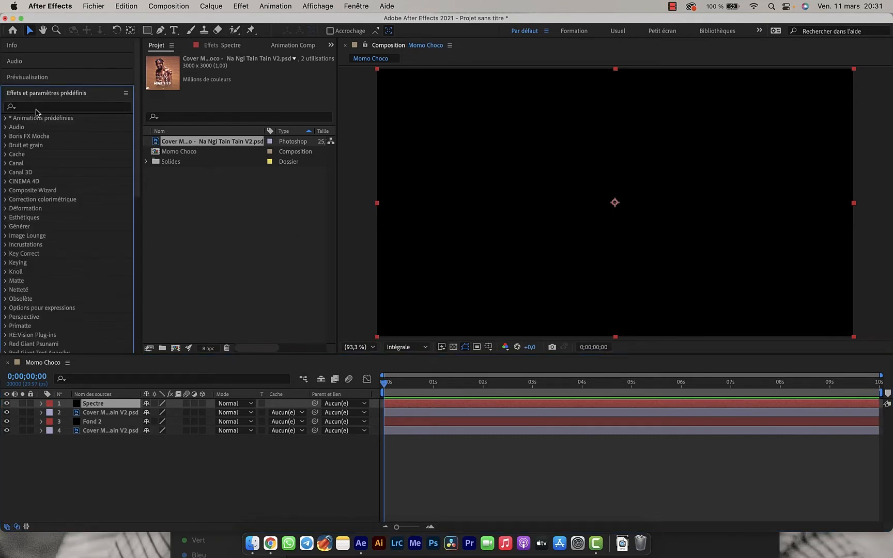
pyautogui.click(36, 107)
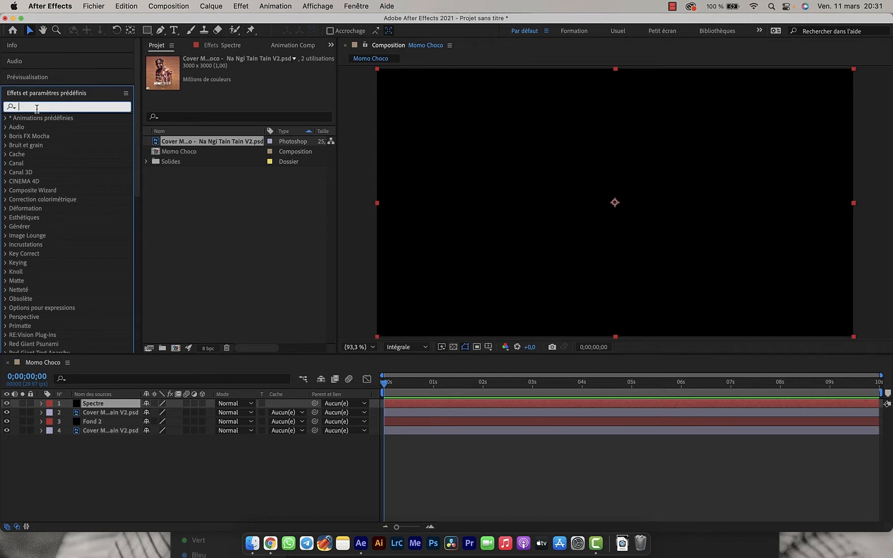
pyautogui.write('stre')
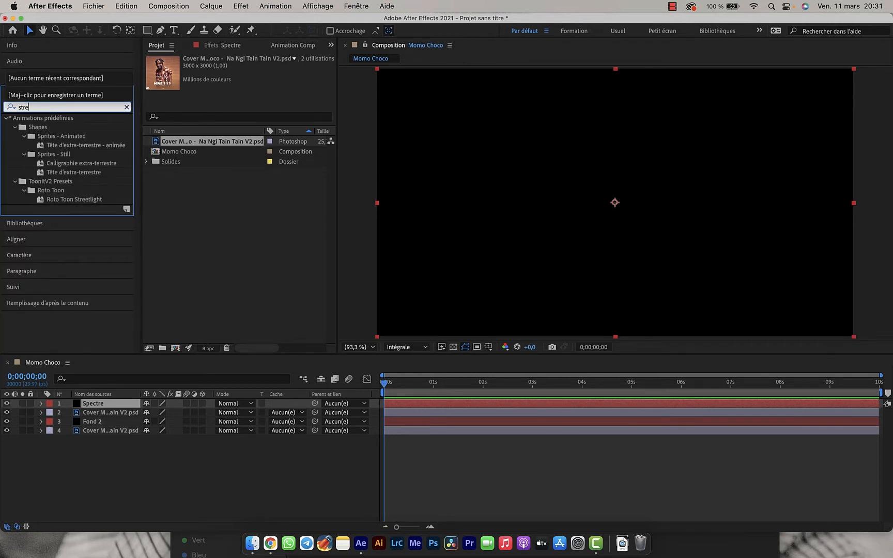
pyautogui.press('BackSpace')
pyautogui.press('BackSpace')
pyautogui.press('BackSpace')
pyautogui.write('pectr')
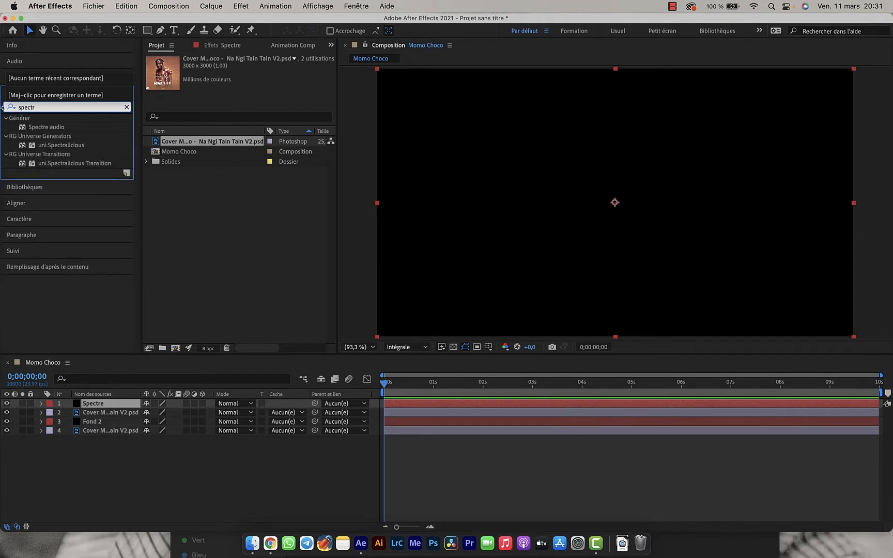
pyautogui.click(52, 127)
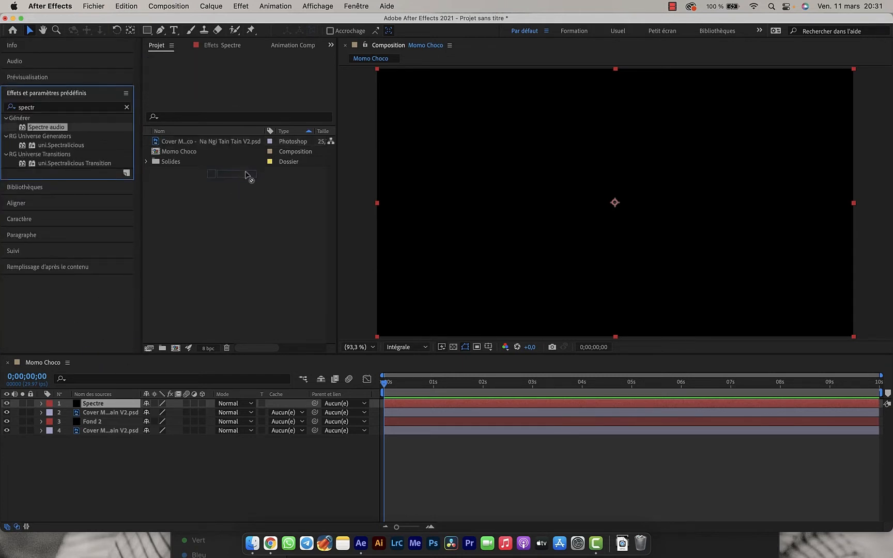
pyautogui.click(231, 45)
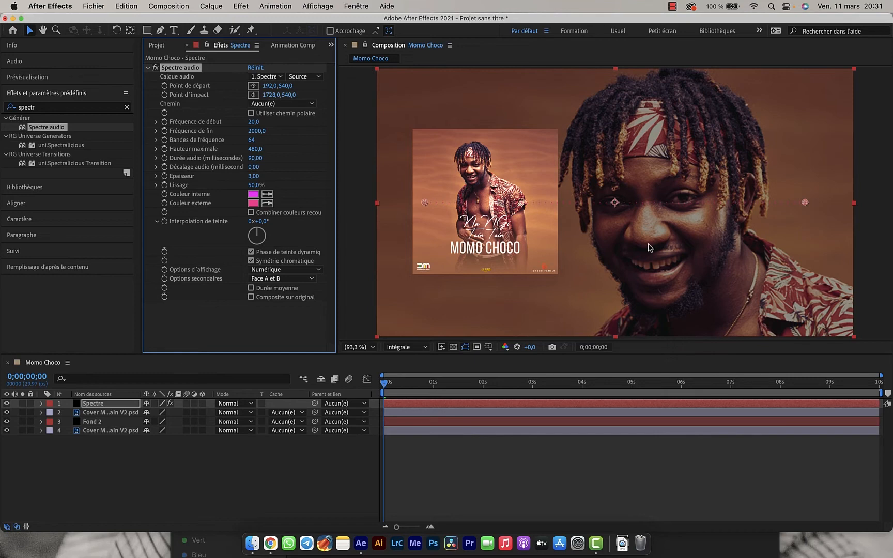
# Import KING V #DRILL GOD BY DJFOUSS.mpeg into the project and add it as the lowest layer of the Momo Choco composition
pyautogui.click(622, 540)
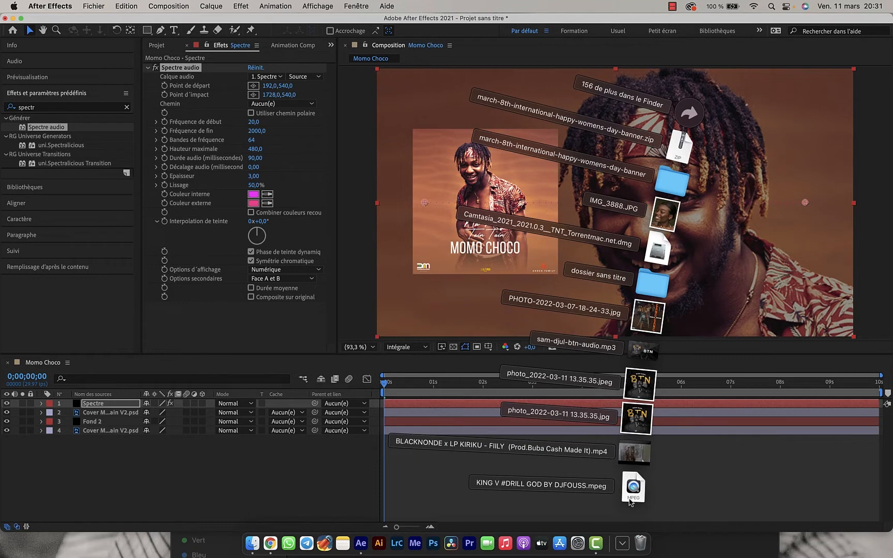
pyautogui.moveTo(630, 502); pyautogui.dragTo(208, 216)
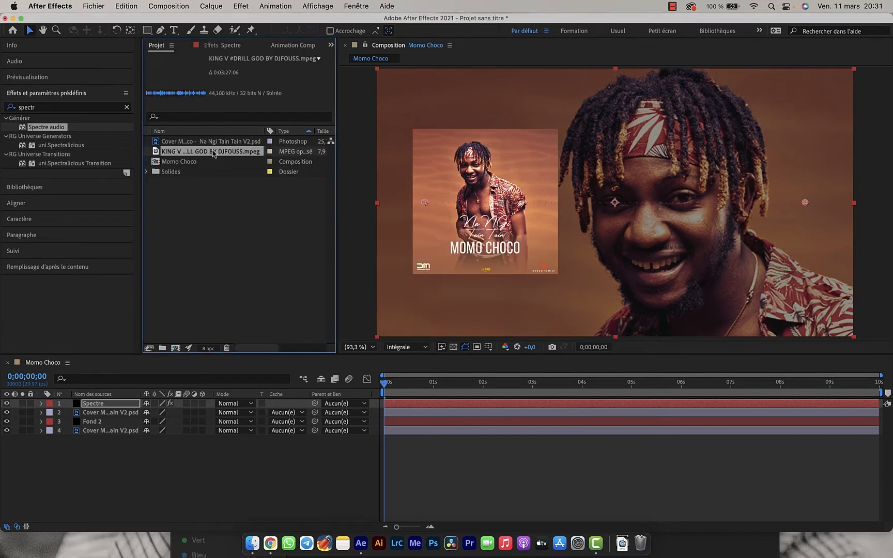
pyautogui.moveTo(213, 152); pyautogui.dragTo(162, 437)
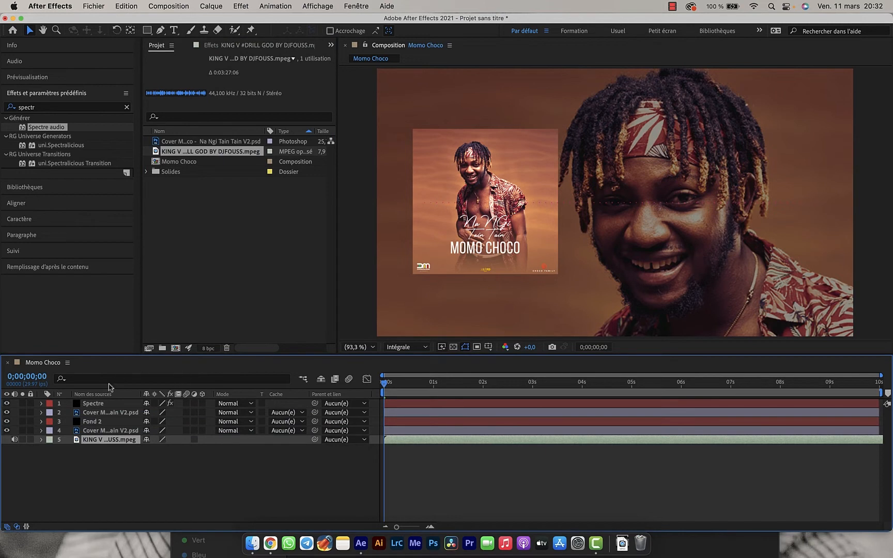
# Set the audio layer of the Spectre layer's Spectre audio effect to KING V #DRILL GOD BY DJFOUSS.mpeg
pyautogui.click(101, 404)
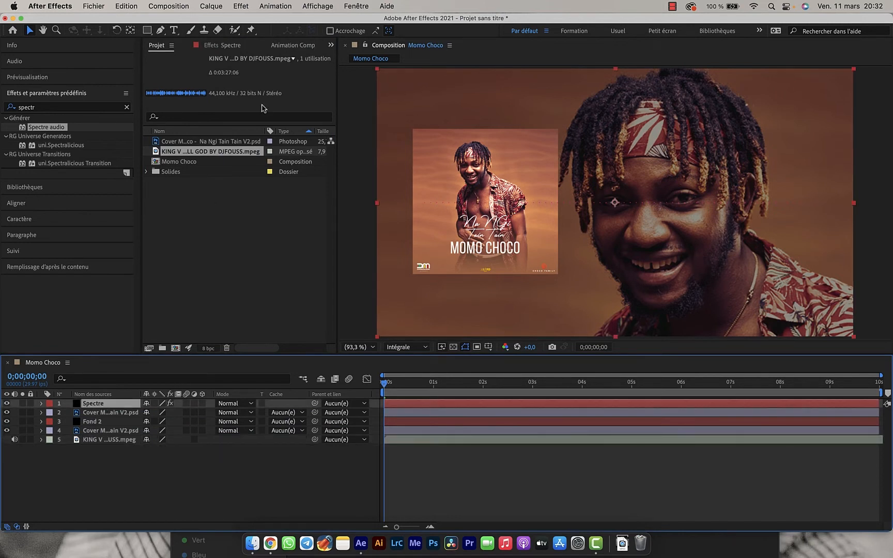
pyautogui.click(217, 46)
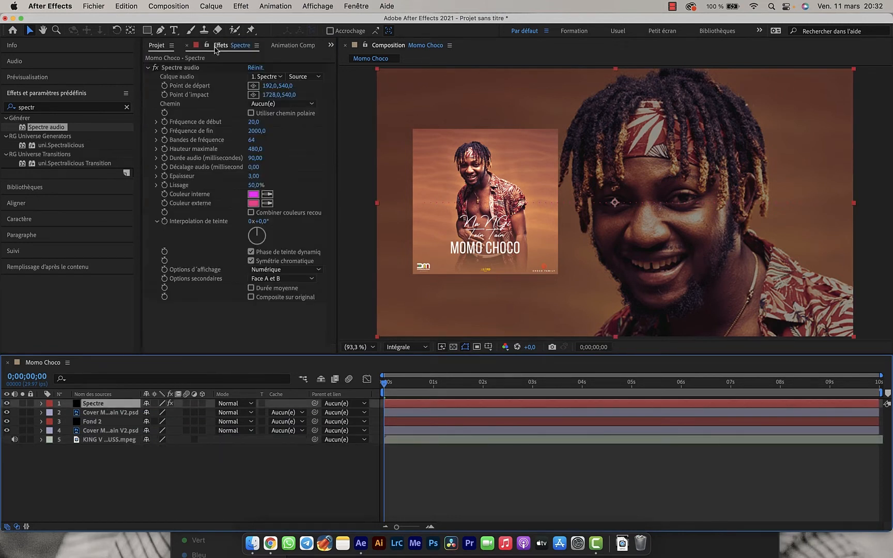
pyautogui.click(279, 76)
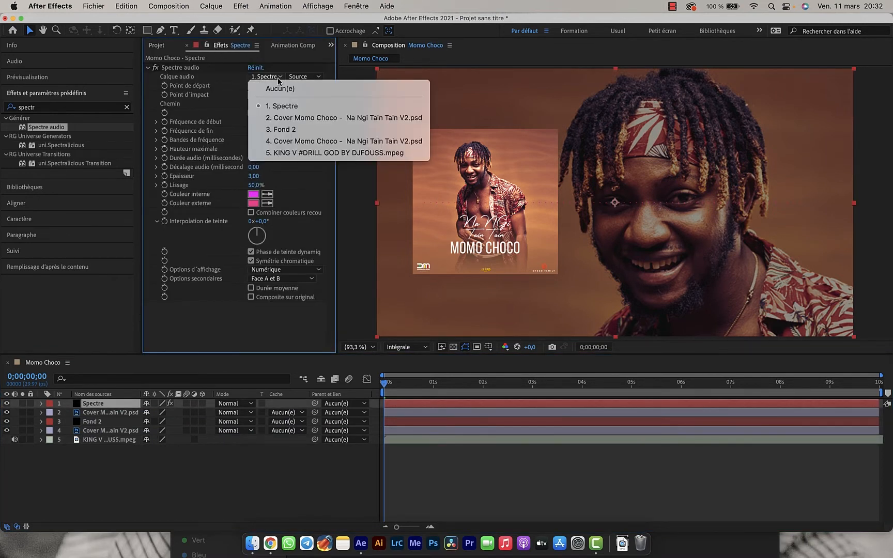
pyautogui.click(297, 153)
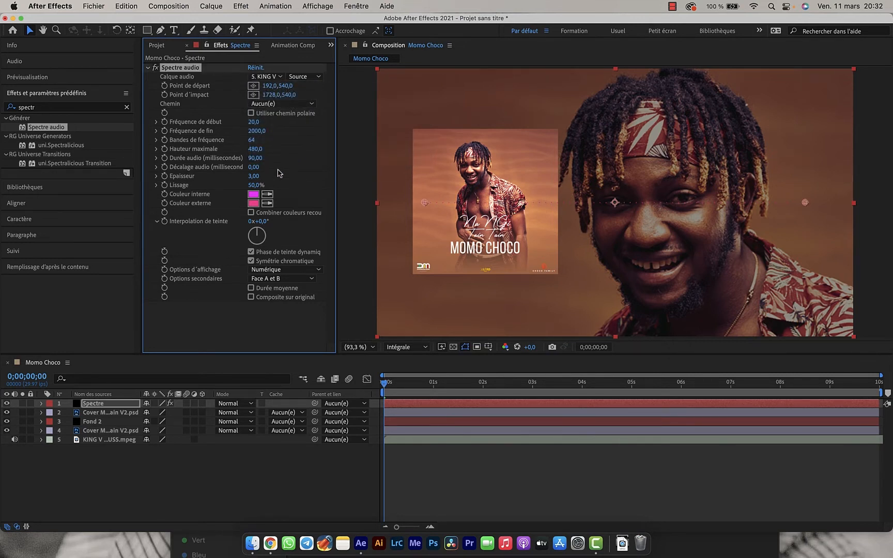
# Set both the inner and the outer colour of the audio spectrum to white (FFFFFF)
pyautogui.click(253, 194)
pyautogui.click(335, 339)
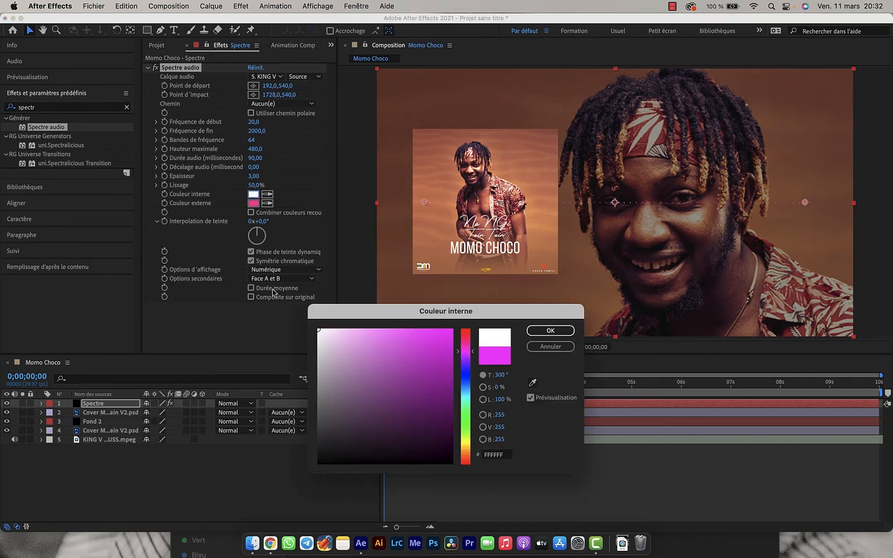
pyautogui.click(550, 330)
pyautogui.click(254, 204)
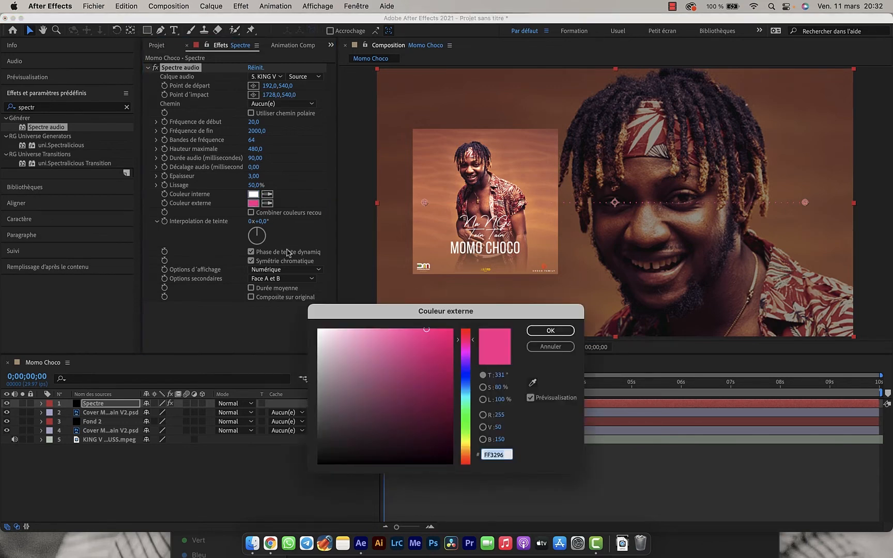
pyautogui.moveTo(357, 343); pyautogui.dragTo(318, 329)
pyautogui.click(537, 328)
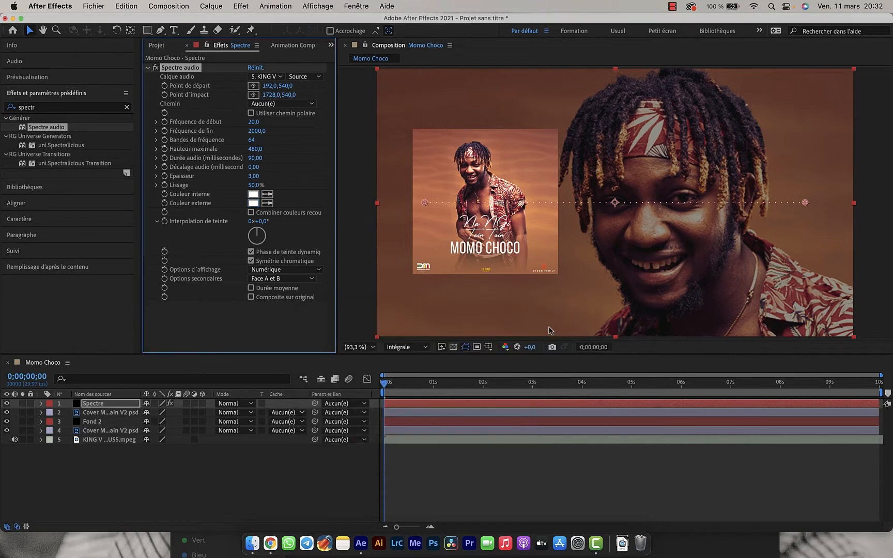
# Place the spectrum's start point at about 767, 825 and its end point at about 1832, 819, and preview the animation
pyautogui.click(253, 90)
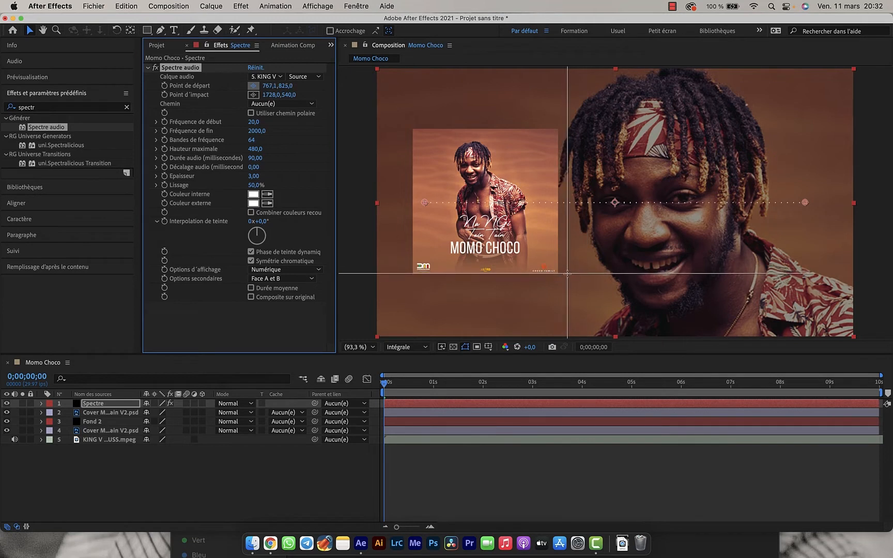
pyautogui.click(567, 273)
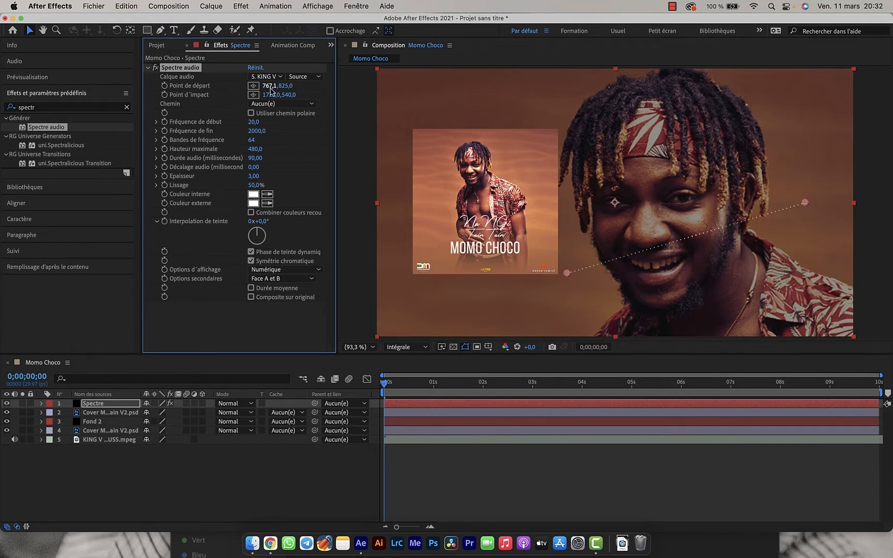
pyautogui.click(253, 94)
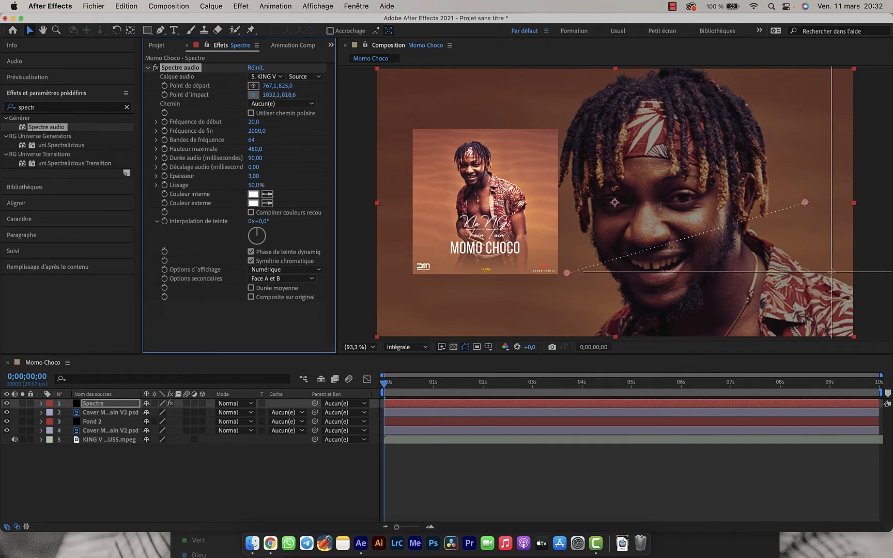
pyautogui.click(830, 272)
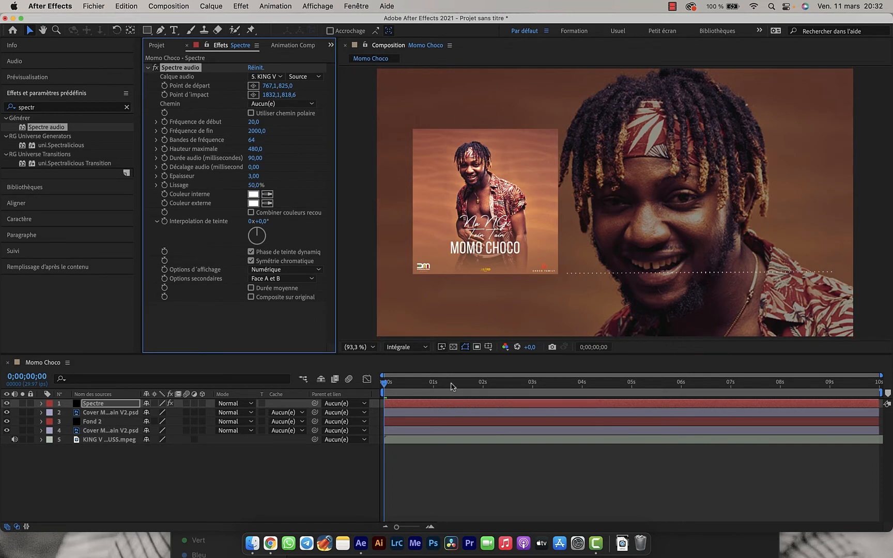
pyautogui.press('space')
pyautogui.press('space')
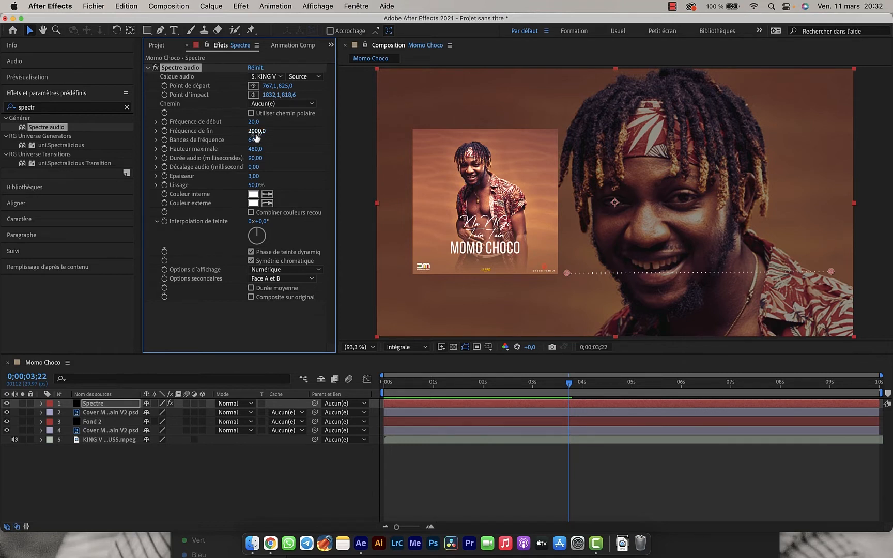
# Set the end frequency of the Spectre audio effect to 1440
pyautogui.moveTo(257, 134); pyautogui.dragTo(282, 129)
pyautogui.click(257, 131)
pyautogui.write('1440')
pyautogui.press('Return')
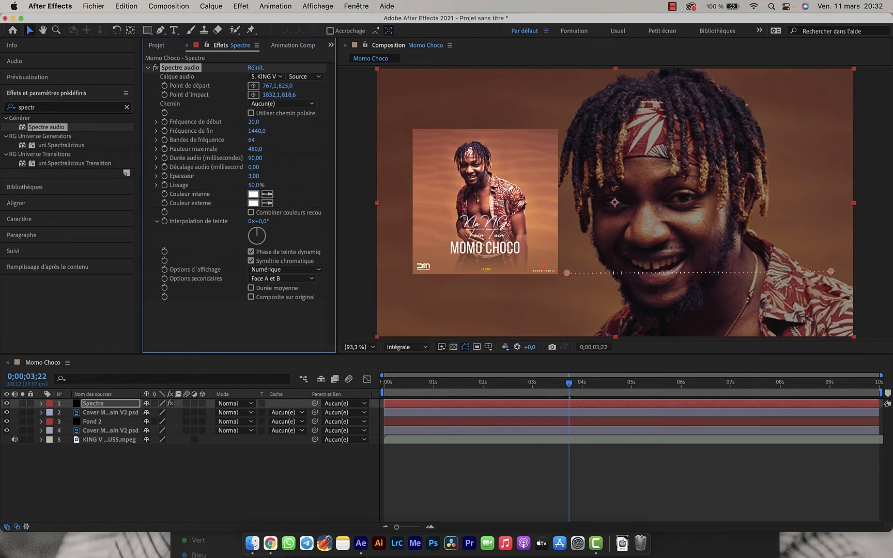
# Set the spectrum's maximum height to 1000 and play back the composition to check its movement
pyautogui.click(254, 149)
pyautogui.write('1000')
pyautogui.press('Return')
pyautogui.moveTo(568, 385); pyautogui.dragTo(727, 396)
pyautogui.press('space')
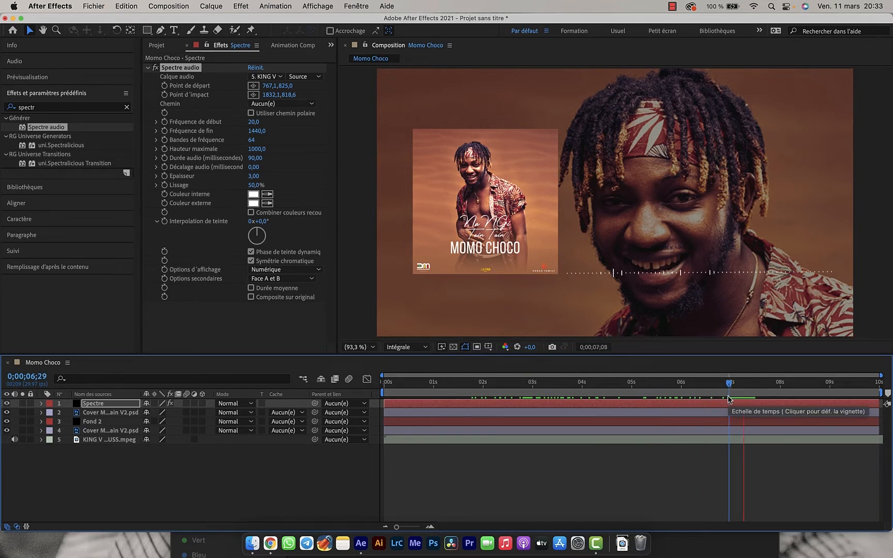
pyautogui.press('space')
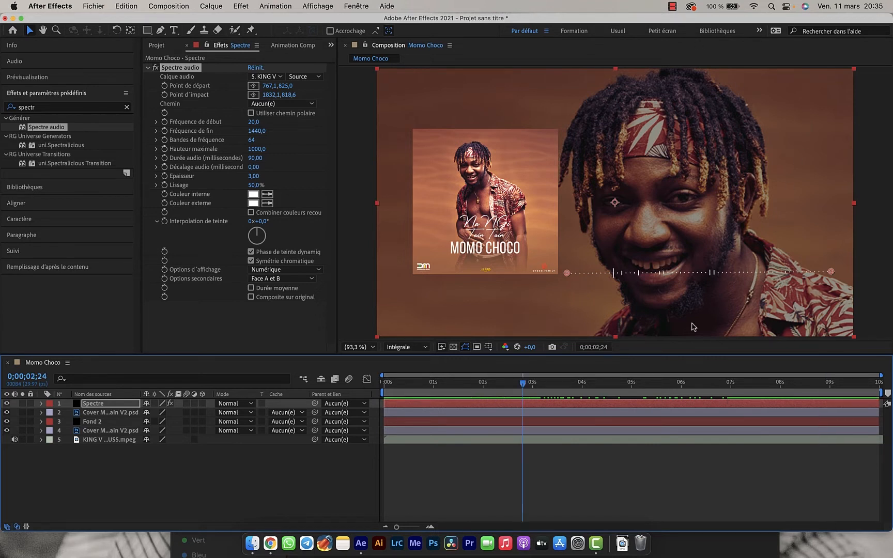
pyautogui.press('space')
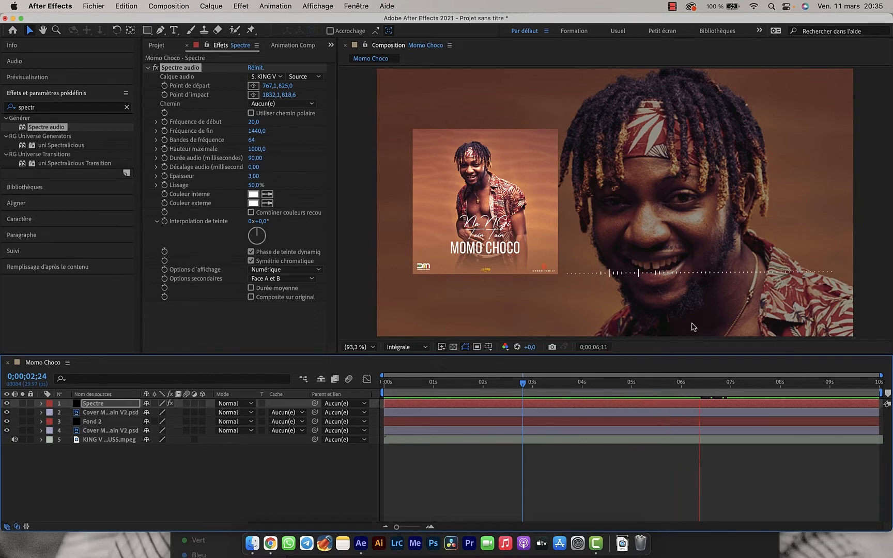
# Stop playback and set the Momo Choco composition's duration to 0;03;27;06
pyautogui.press('space')
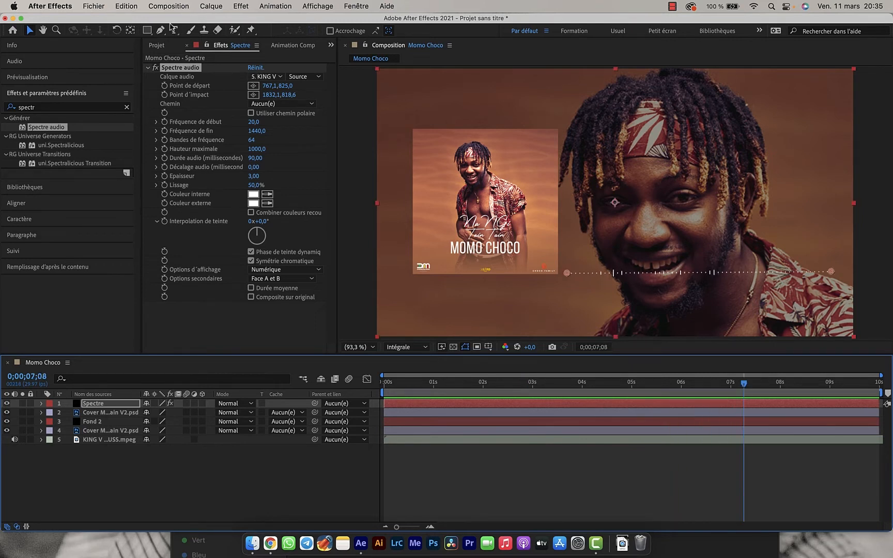
pyautogui.click(161, 45)
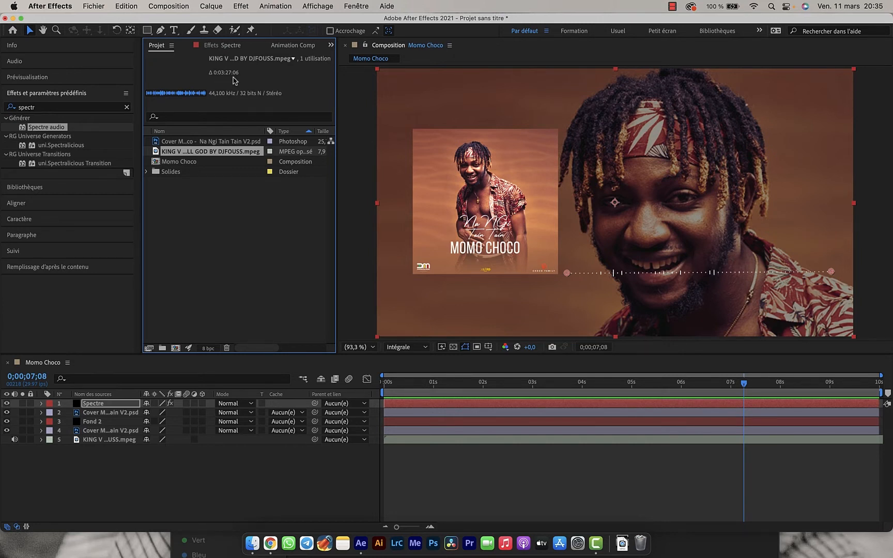
pyautogui.rightClick(181, 165)
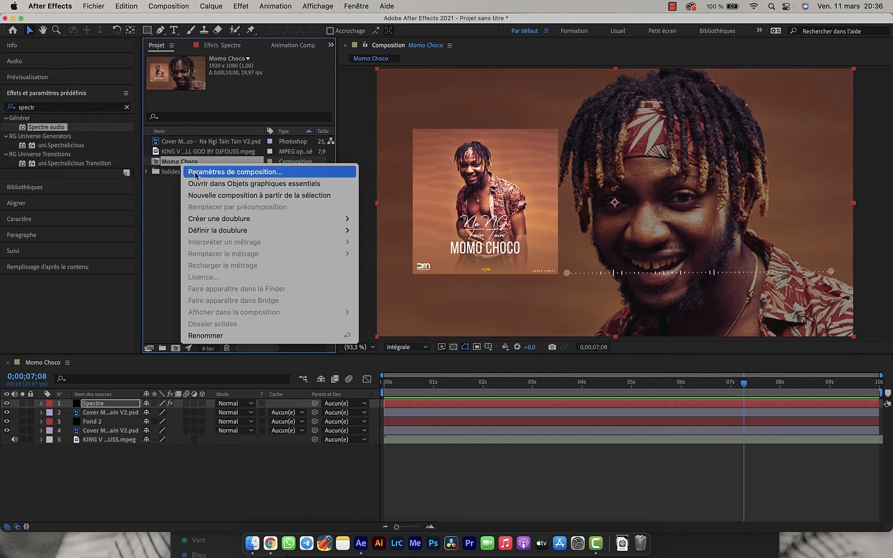
pyautogui.click(195, 174)
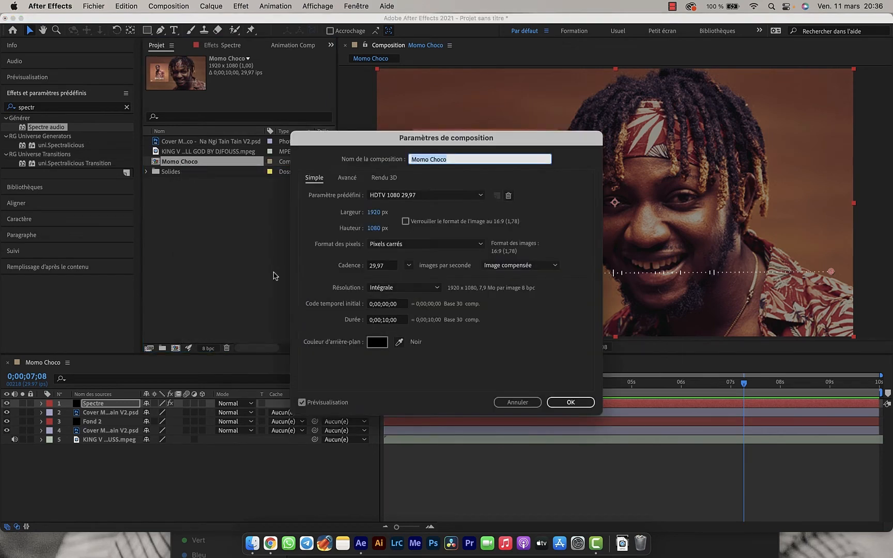
pyautogui.click(380, 320)
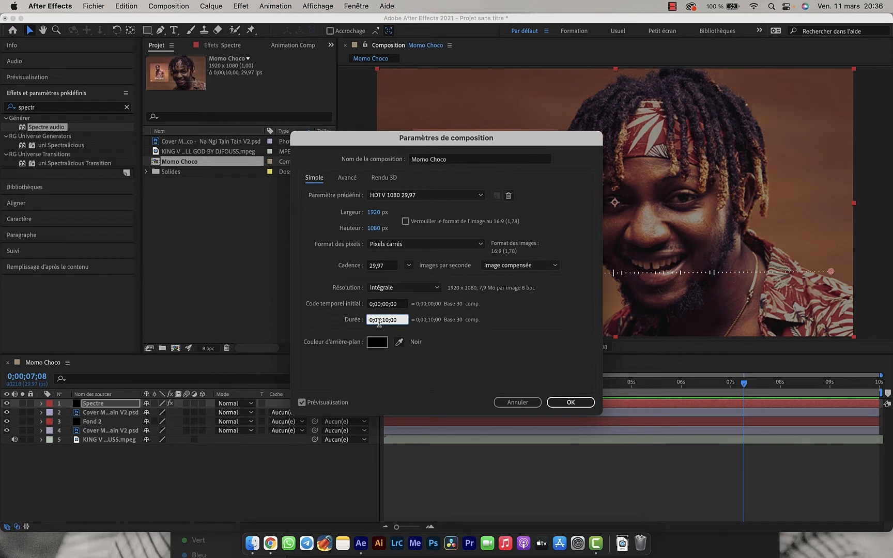
pyautogui.write('3;27;')
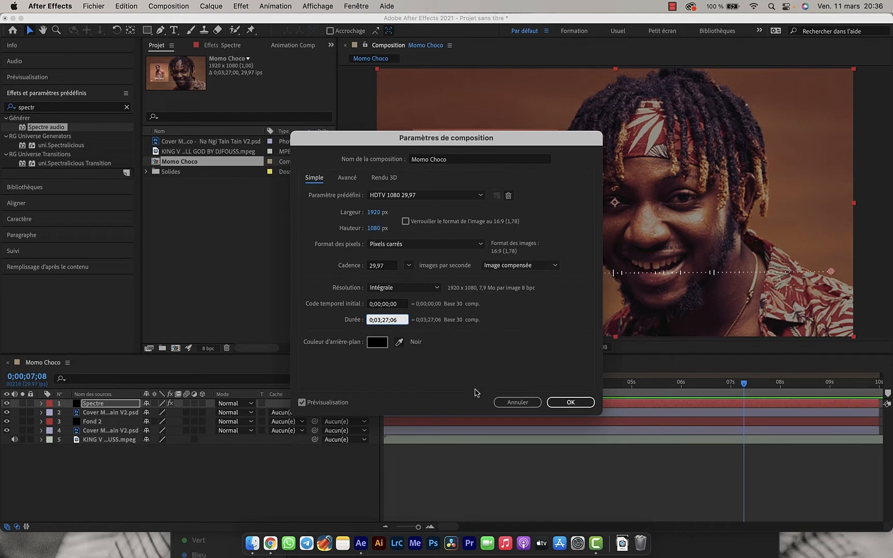
pyautogui.write('06')
pyautogui.click(570, 402)
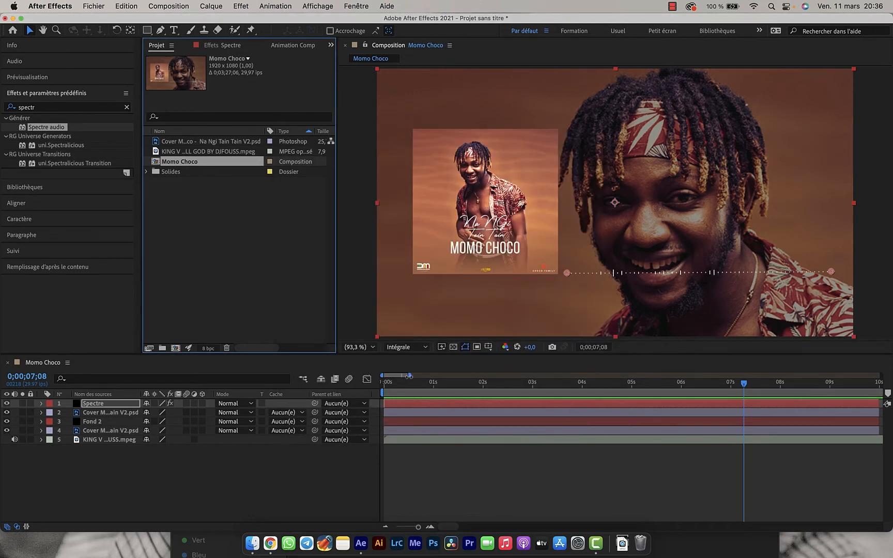
# Extend the spectrum, both cover layers and the Fond 2 solid to the composition's end, and preview from about 0;00;42;26
pyautogui.press(';')
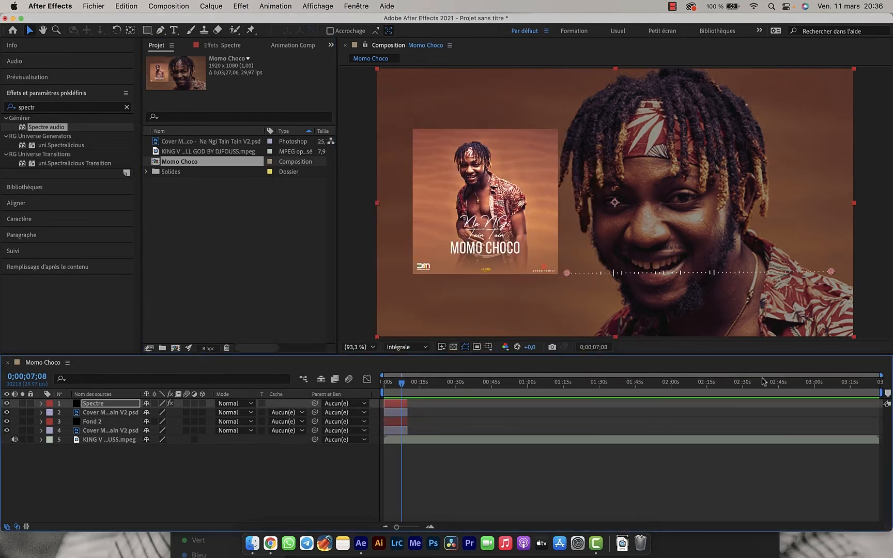
pyautogui.click(395, 403)
pyautogui.keyDown('shift'); pyautogui.click(395, 431); pyautogui.keyUp('shift')
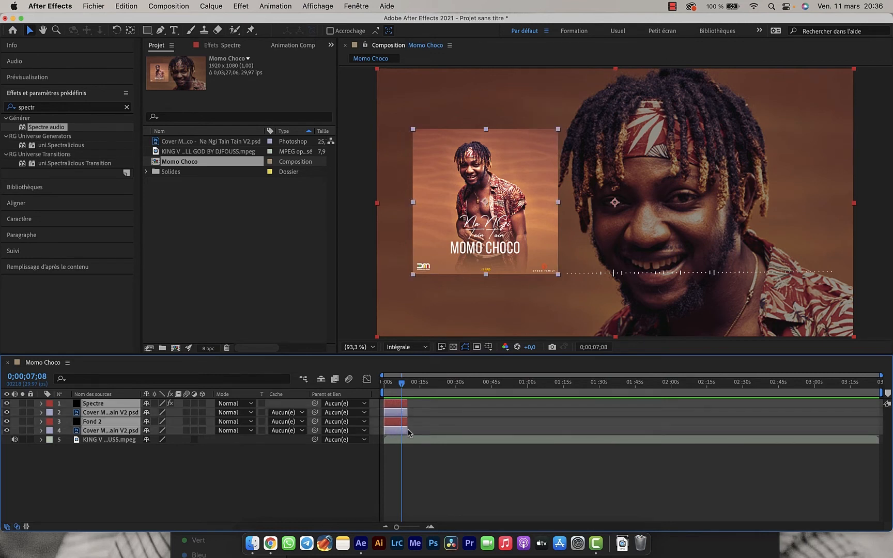
pyautogui.moveTo(405, 383); pyautogui.dragTo(888, 381)
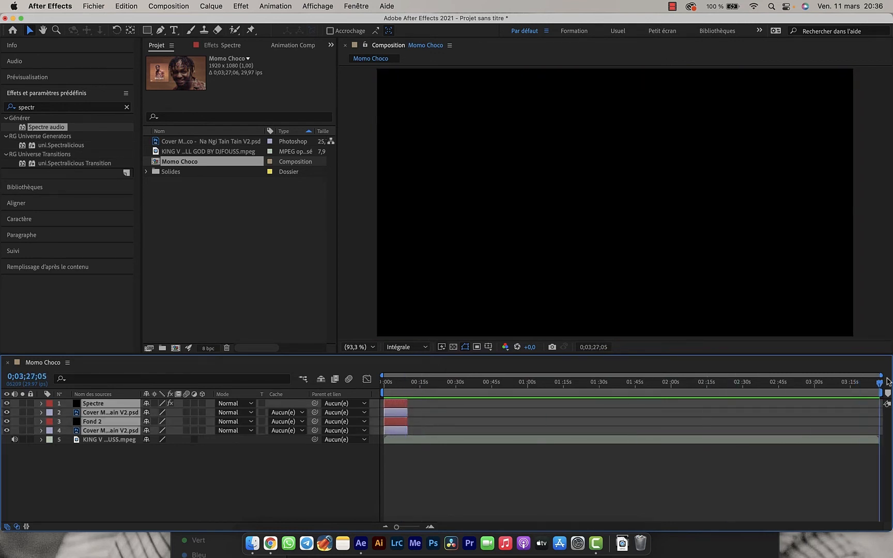
pyautogui.moveTo(407, 417); pyautogui.dragTo(486, 376)
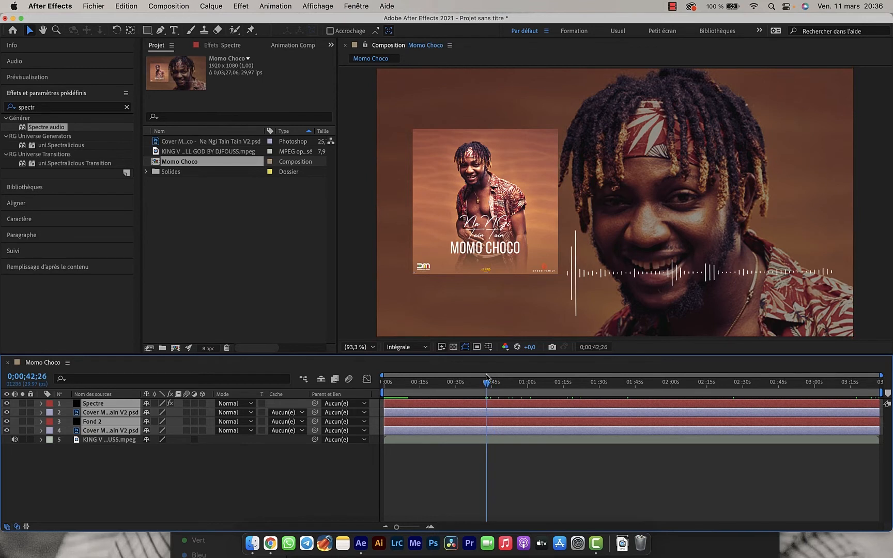
pyautogui.press('space')
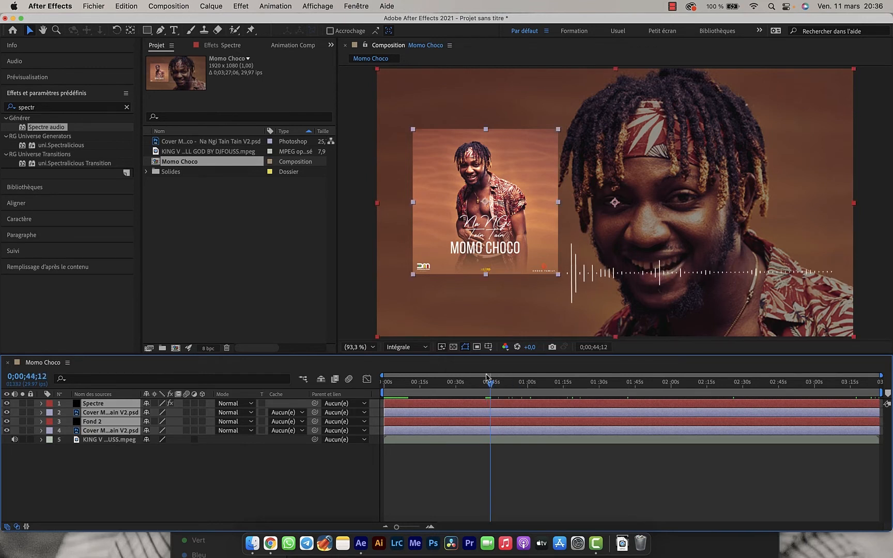
pyautogui.click(115, 477)
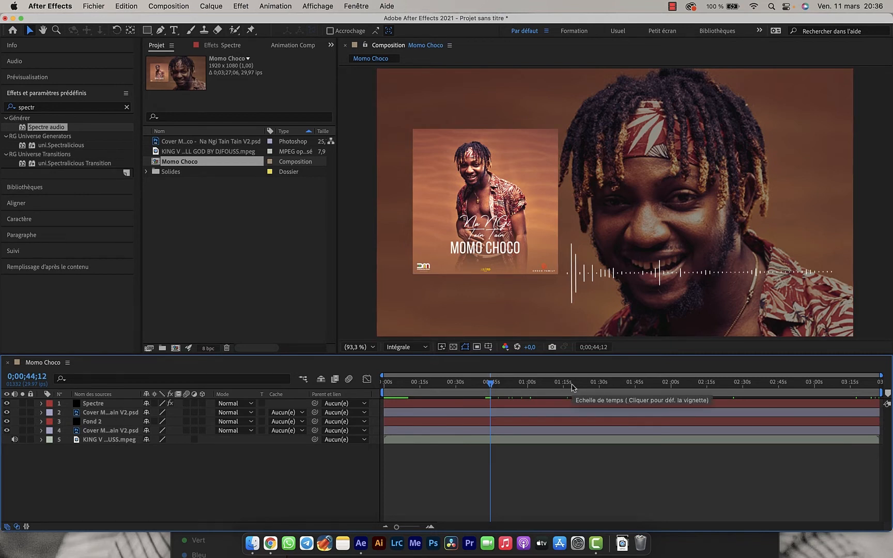
# Set the Spectre layer's audio spectrum side option to Face A and preview the animation
pyautogui.click(113, 404)
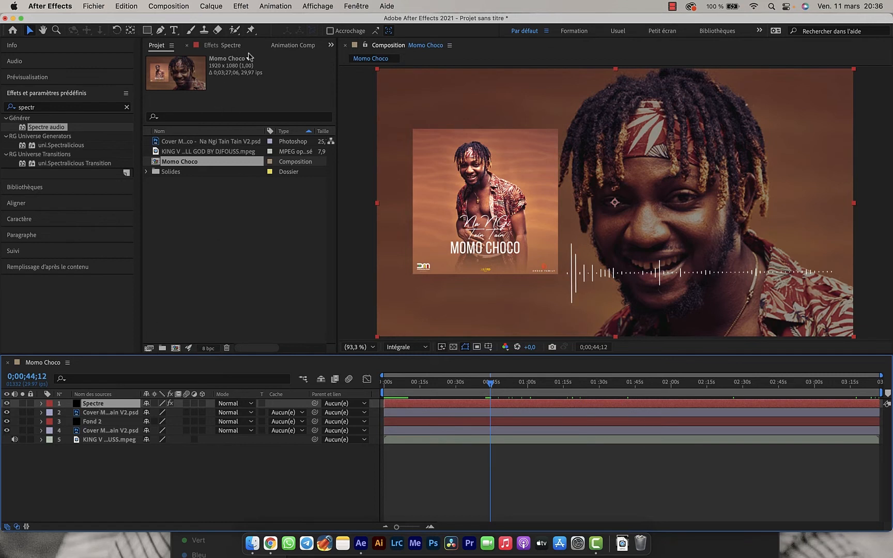
pyautogui.click(232, 46)
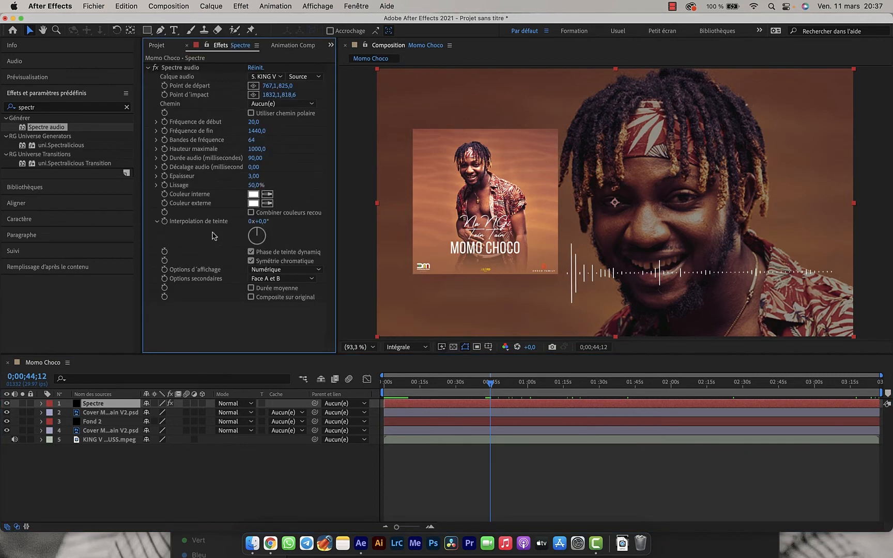
pyautogui.click(281, 282)
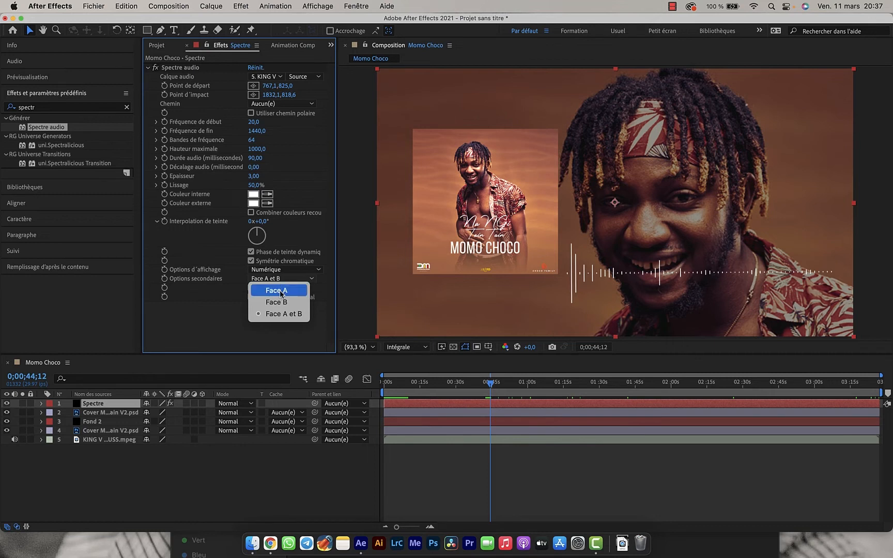
pyautogui.click(281, 291)
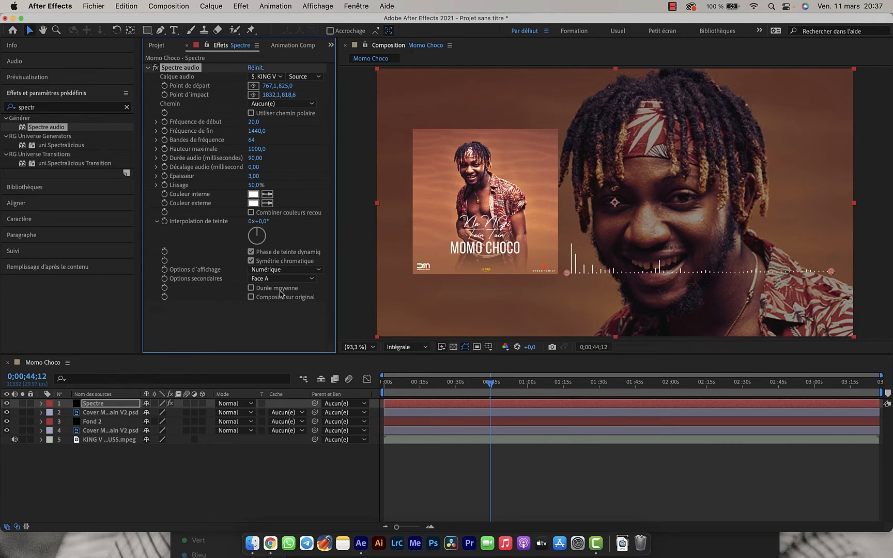
pyautogui.press('space')
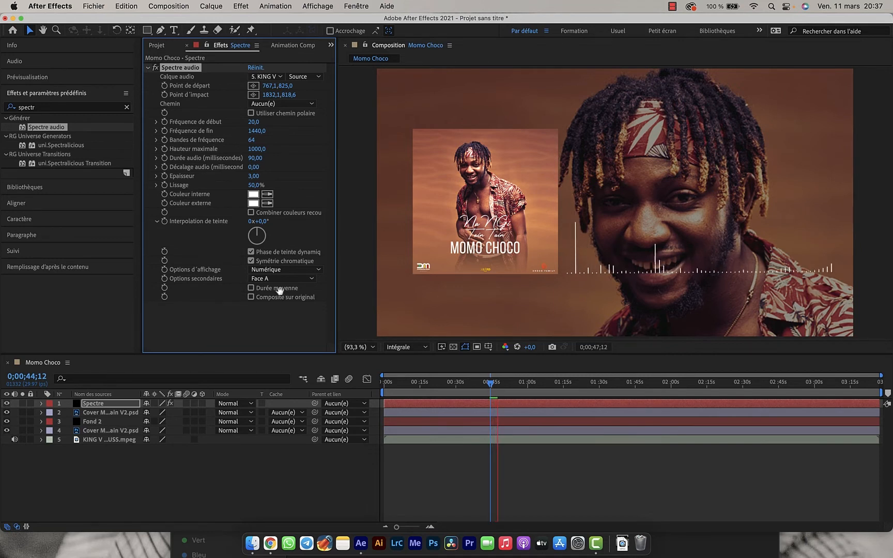
pyautogui.press('space')
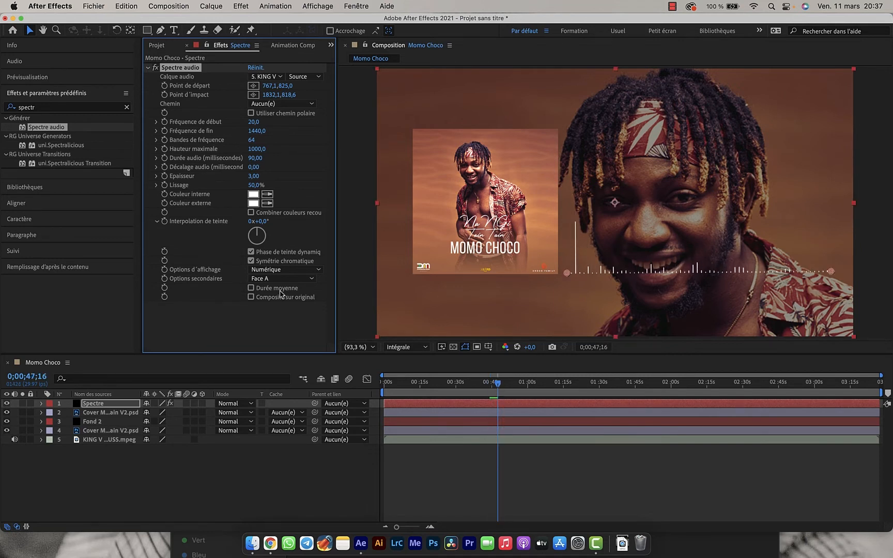
# Create a new text layer reading "Momo Choco" in the composition
pyautogui.rightClick(182, 471)
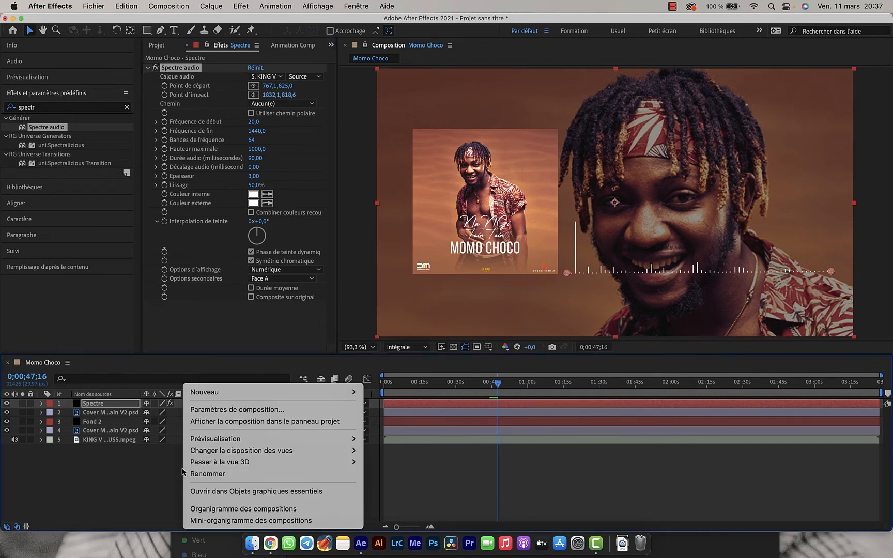
pyautogui.moveTo(292, 392)
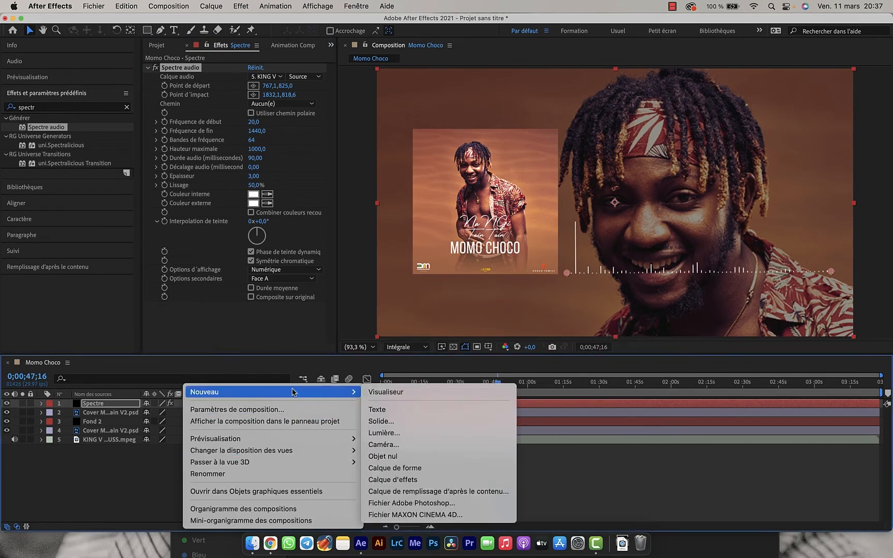
pyautogui.click(396, 410)
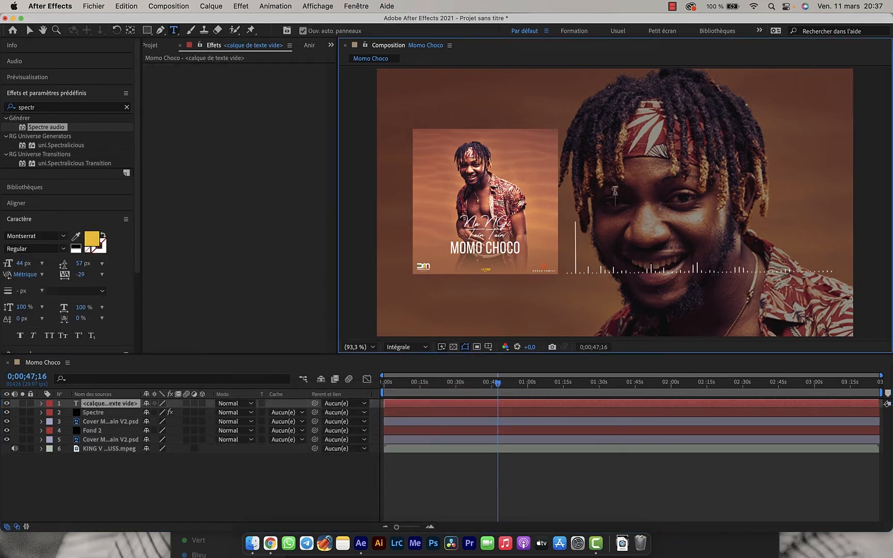
pyautogui.write('Mom')
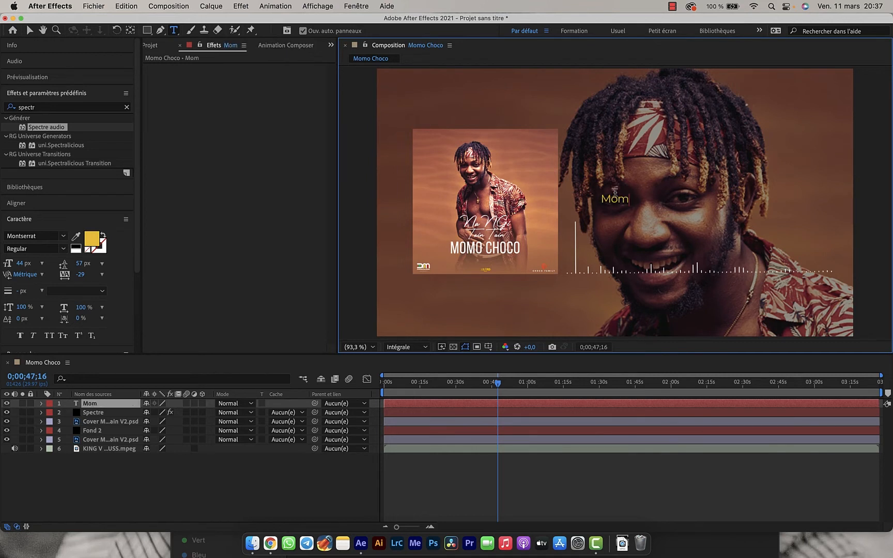
pyautogui.write('o Choc')
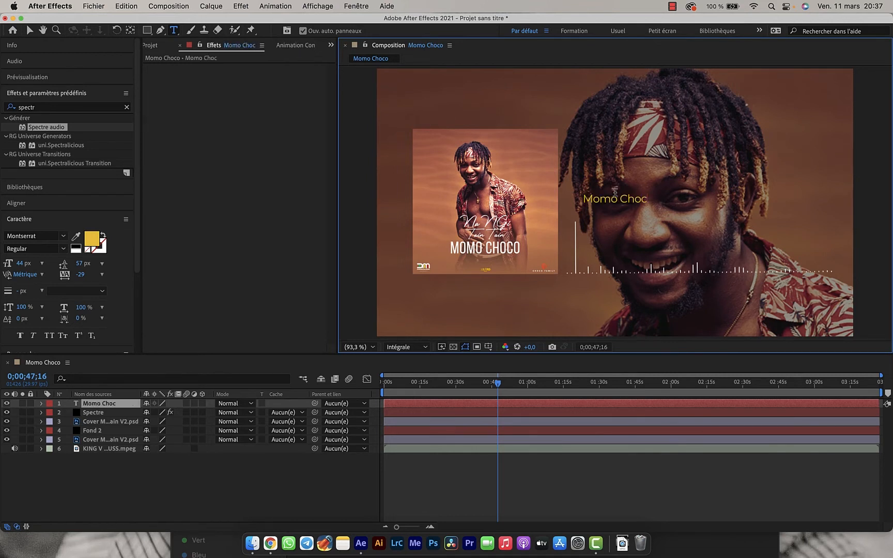
pyautogui.write('o')
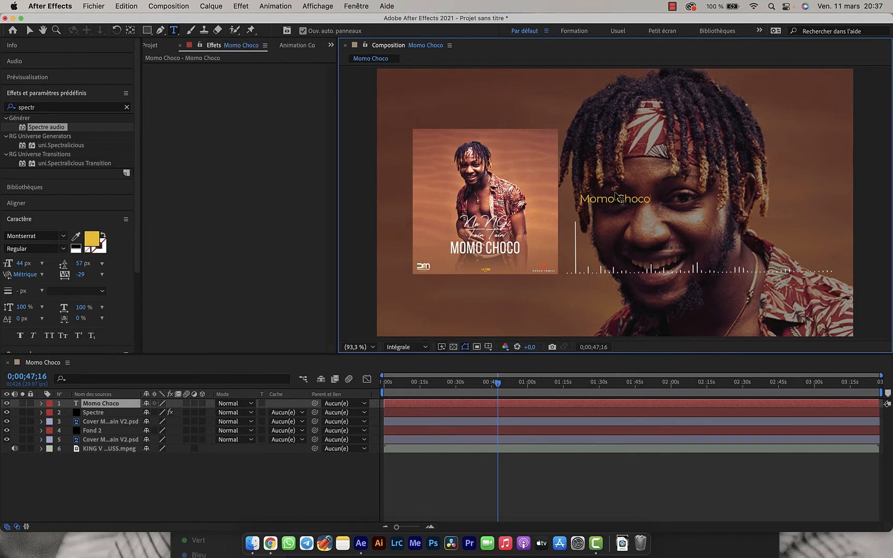
# Change the fill colour of the whole Momo Choco text to white (FFFFFF)
pyautogui.press('super+a')
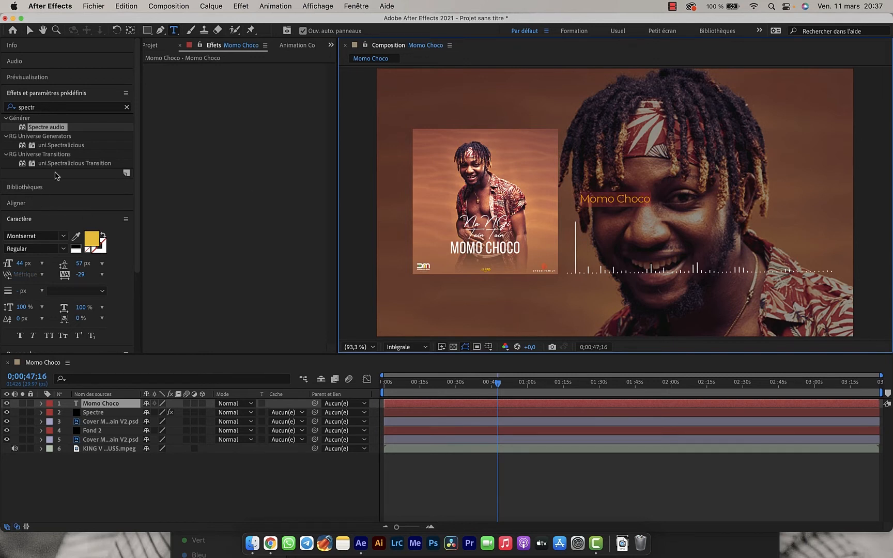
pyautogui.click(81, 95)
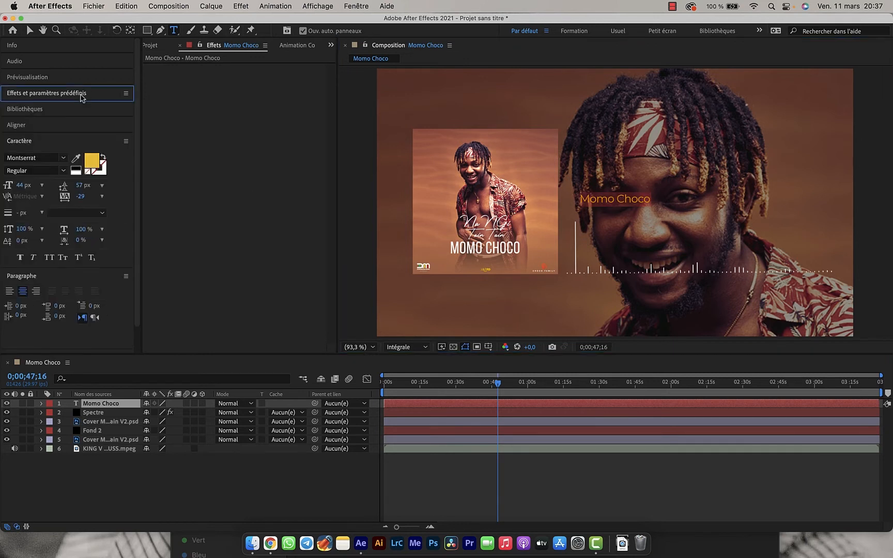
pyautogui.click(92, 160)
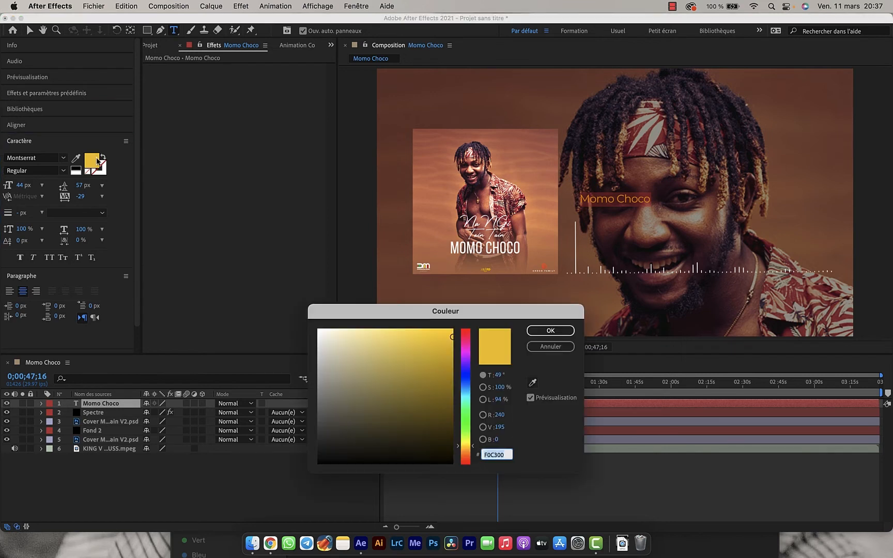
pyautogui.moveTo(331, 345); pyautogui.dragTo(277, 287)
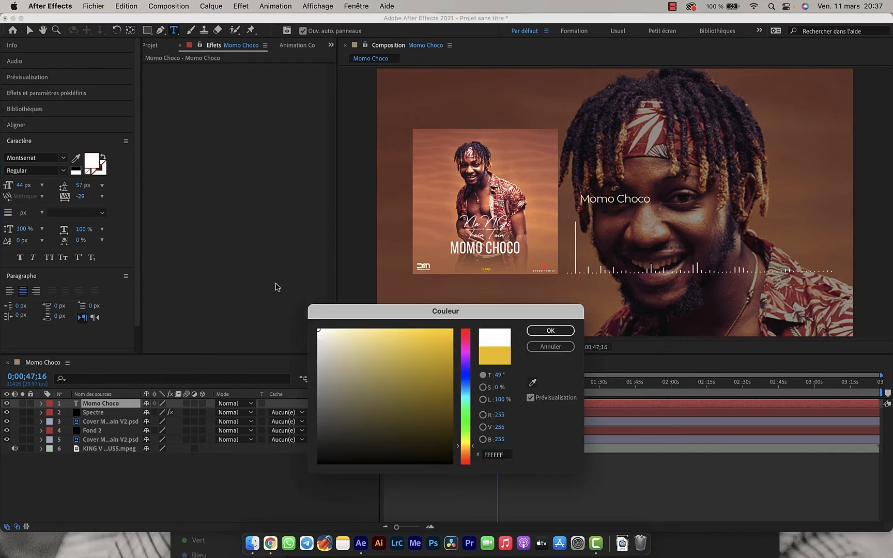
pyautogui.click(551, 331)
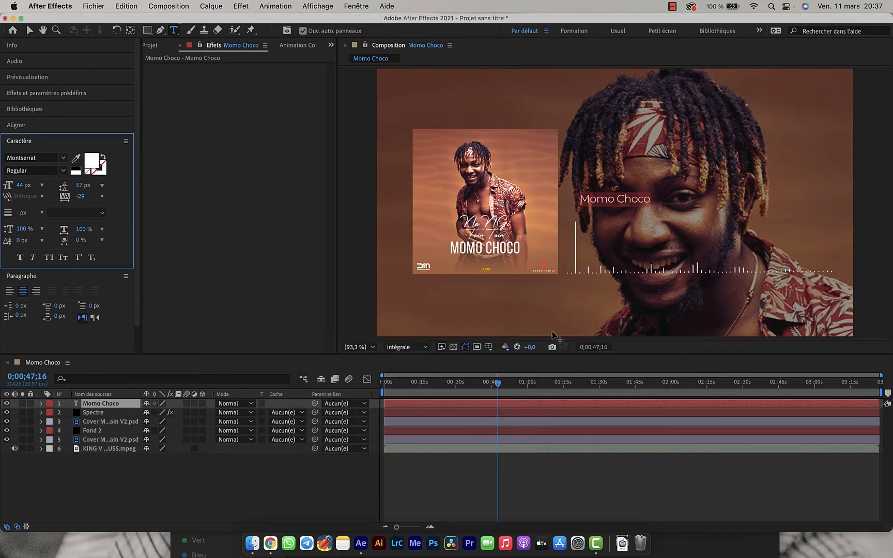
# Format the Momo Choco text in Bebas Neue Regular at 145 px with a tracking of 30
pyautogui.click(37, 156)
pyautogui.write('bebas')
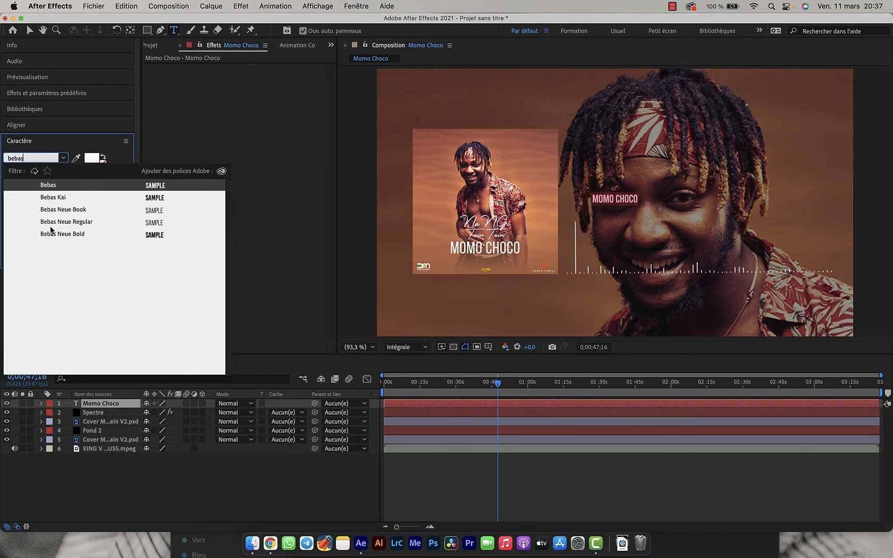
pyautogui.click(71, 221)
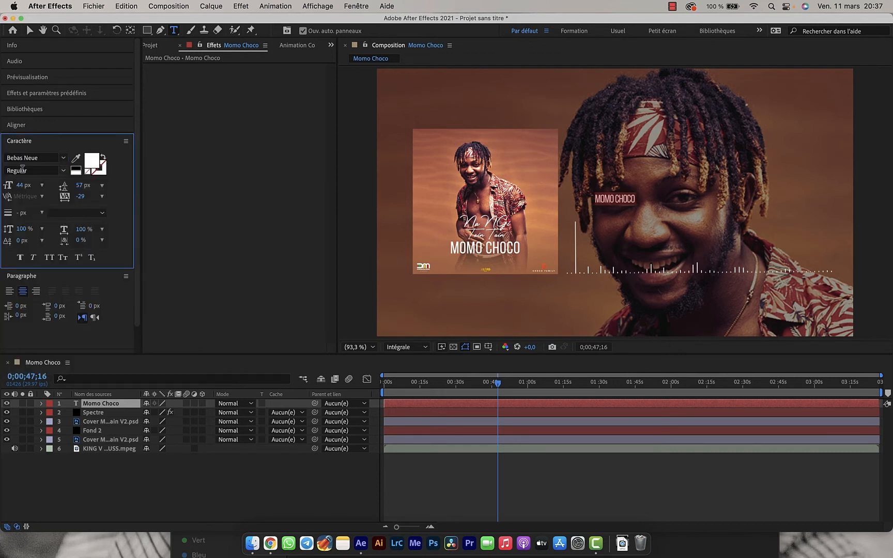
pyautogui.moveTo(20, 185); pyautogui.dragTo(115, 201)
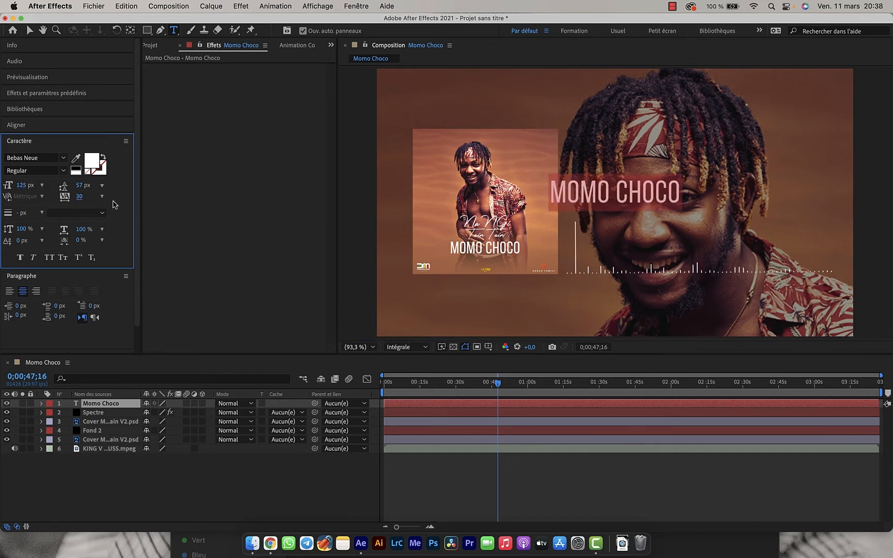
pyautogui.moveTo(21, 185)
pyautogui.mouseDown()
pyautogui.moveTo(41, 190)
pyautogui.moveTo(35, 193)
pyautogui.mouseUp()
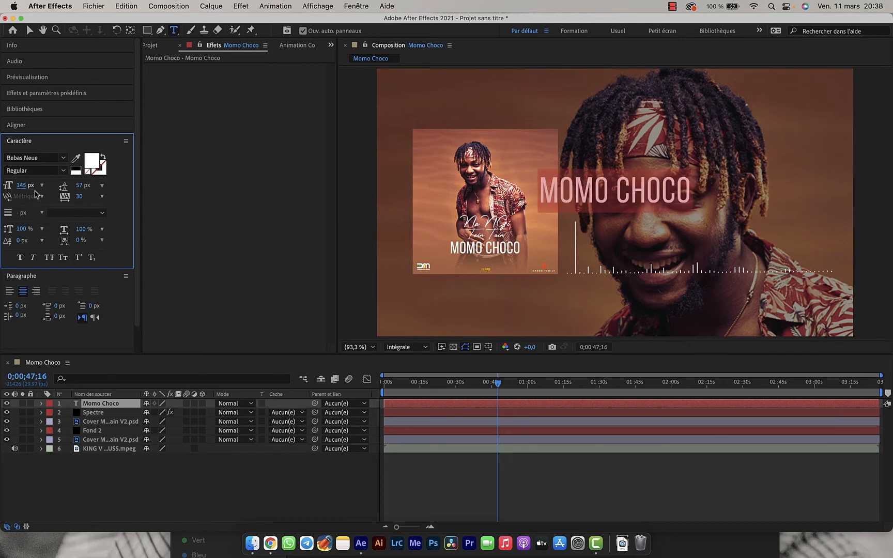
# Move the Momo Choco title up beside the small cover's upper edge, above the spectrum
pyautogui.click(30, 30)
pyautogui.moveTo(587, 190); pyautogui.dragTo(607, 149)
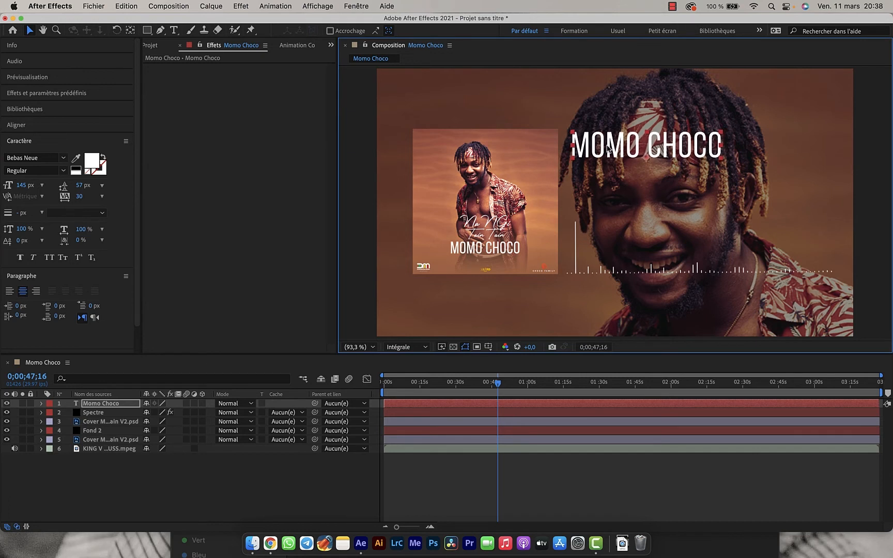
# Duplicate the Momo Choco title, place the copy directly beneath the original and select all of the copy's text
pyautogui.press('super+d')
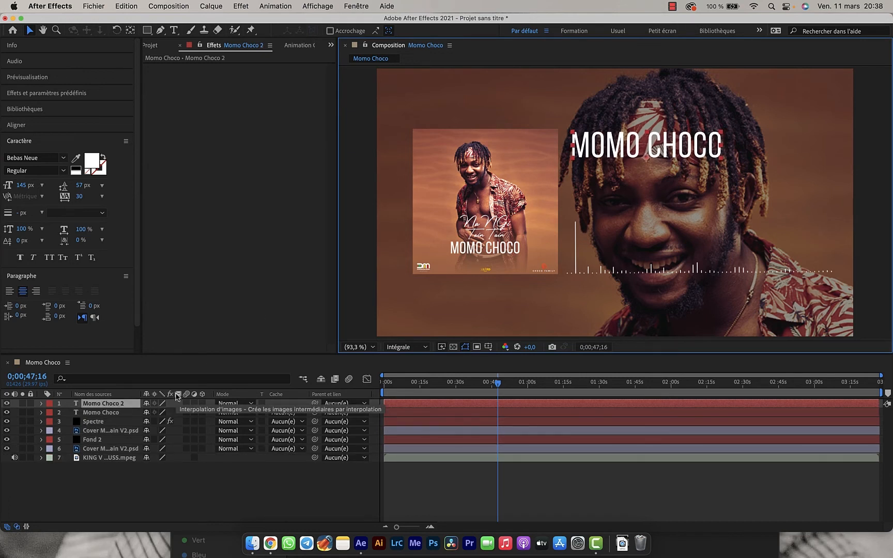
pyautogui.moveTo(627, 147); pyautogui.dragTo(626, 184)
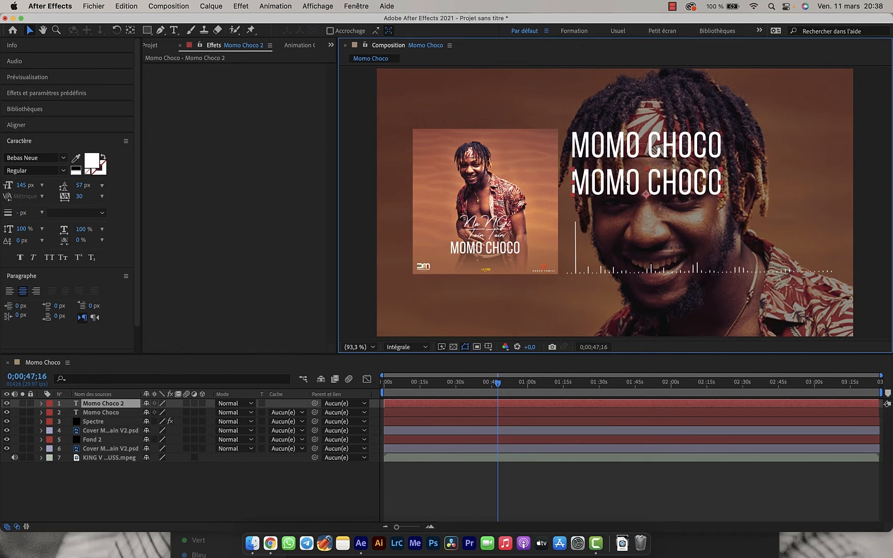
pyautogui.doubleClick(625, 180)
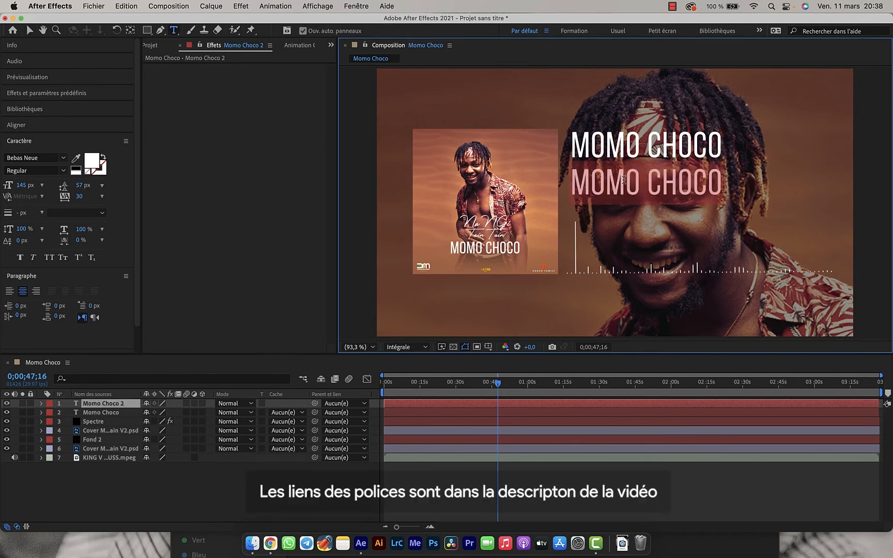
pyautogui.write('Tain T')
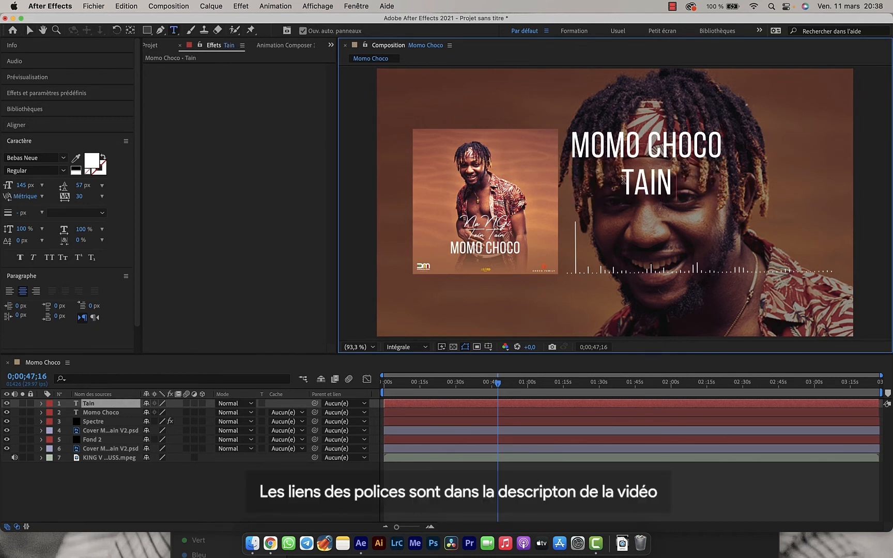
pyautogui.write('a')
pyautogui.press('BackSpace')
pyautogui.press('BackSpace')
pyautogui.press('BackSpace')
pyautogui.press('BackSpace')
pyautogui.press('BackSpace')
pyautogui.press('BackSpace')
pyautogui.press('BackSpace')
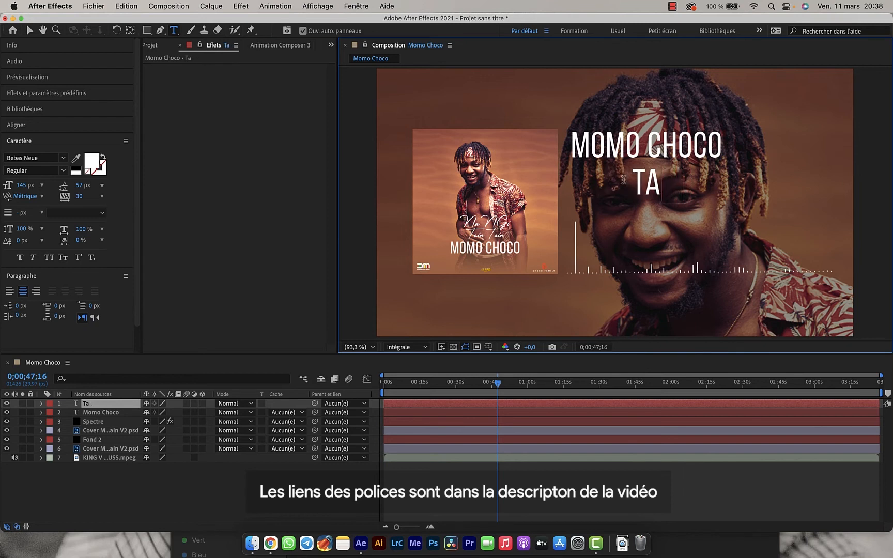
# Replace the duplicated title's text with "Na ngi tain Tain", broken into two lines after "Na ngi"
pyautogui.write('Na')
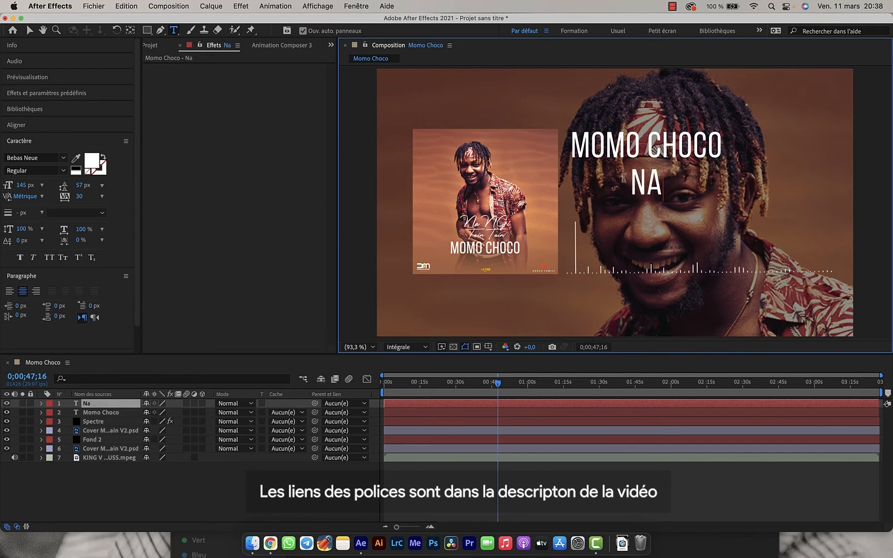
pyautogui.write(' n')
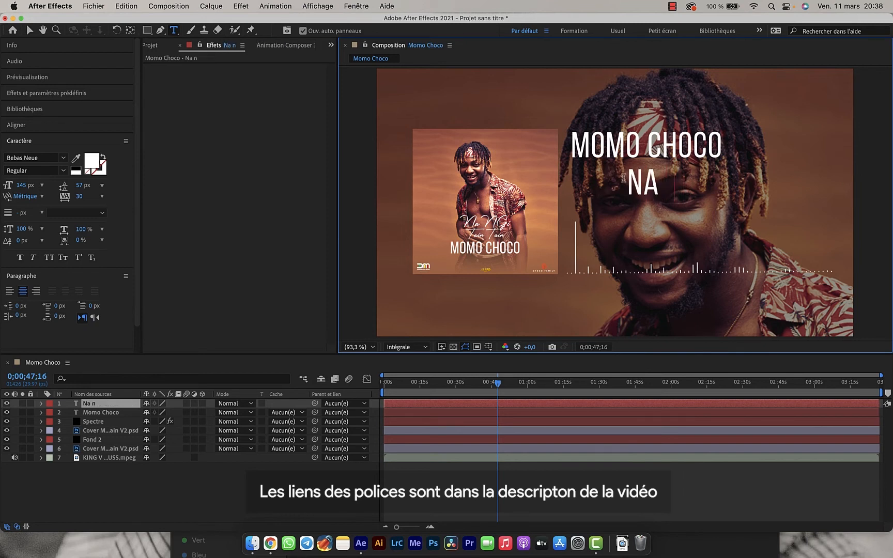
pyautogui.write('gi ta')
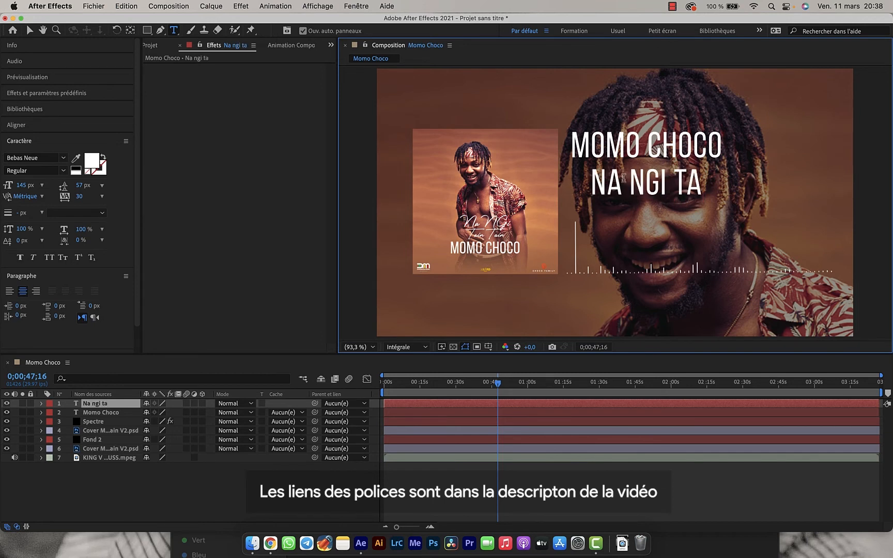
pyautogui.write('in Tain')
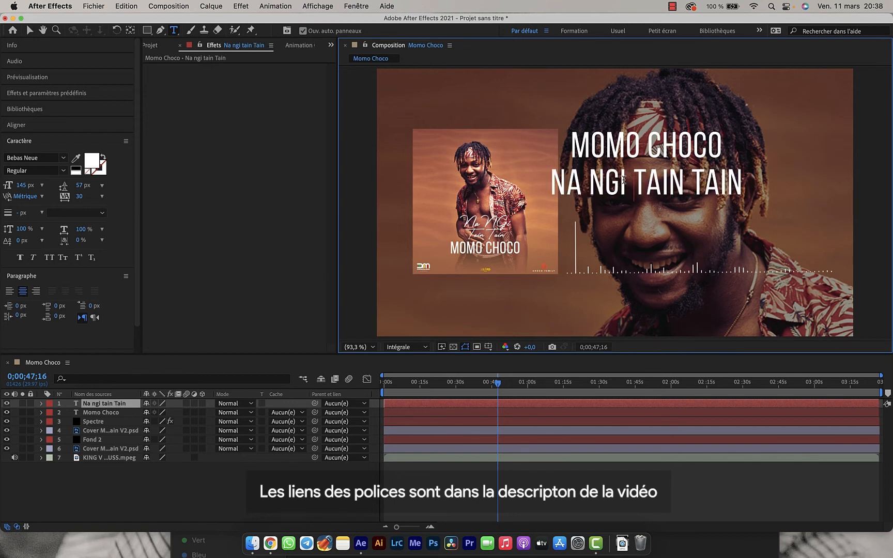
pyautogui.press('Delete')
pyautogui.press('Return')
# Set the whole "Na ngi tain Tain" text to Auto leading and the Photograph Signature font
pyautogui.press('super+a')
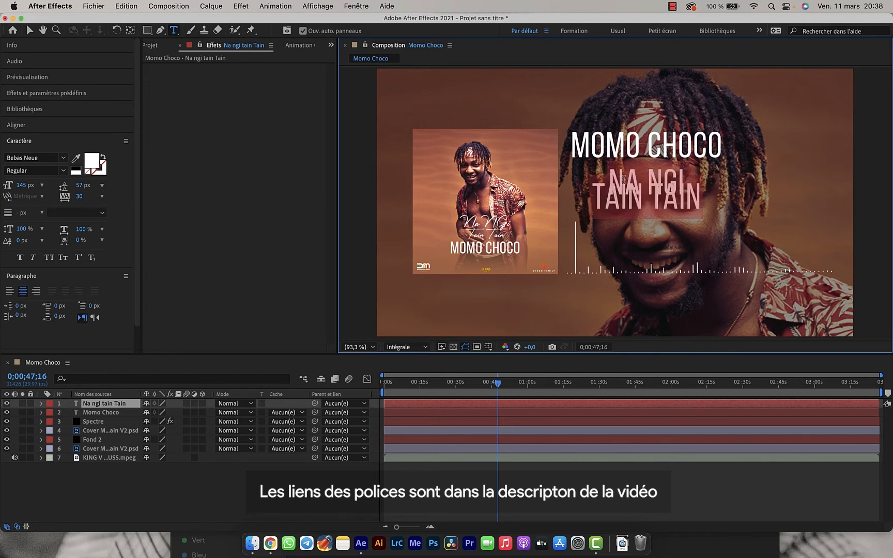
pyautogui.click(102, 185)
pyautogui.click(90, 195)
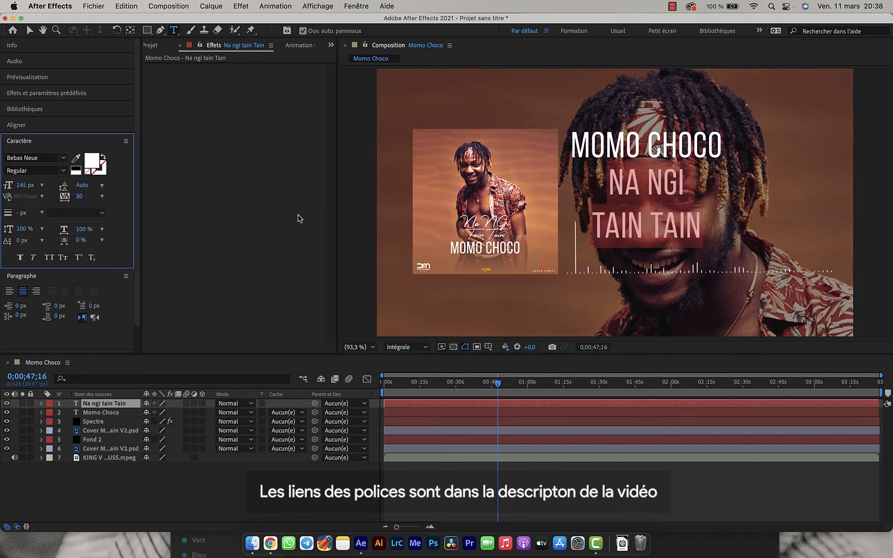
pyautogui.click(24, 170)
pyautogui.click(35, 159)
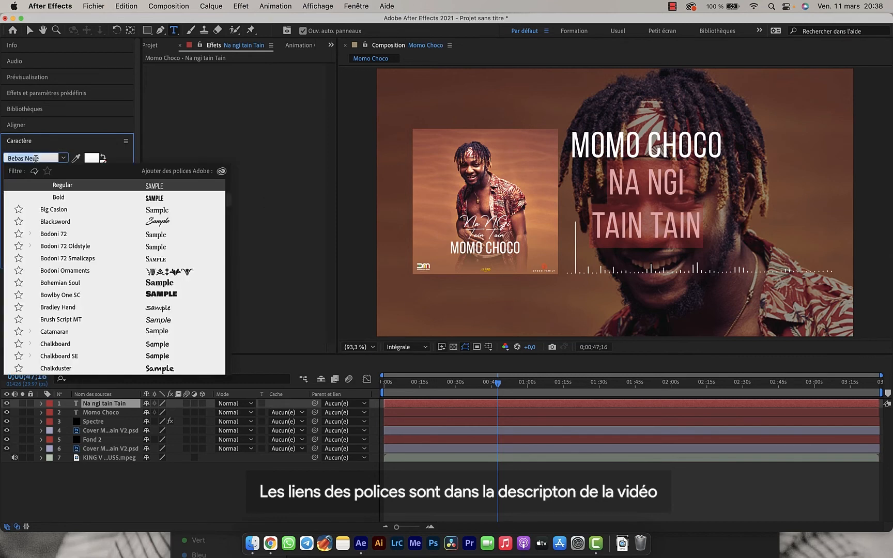
pyautogui.write('photo')
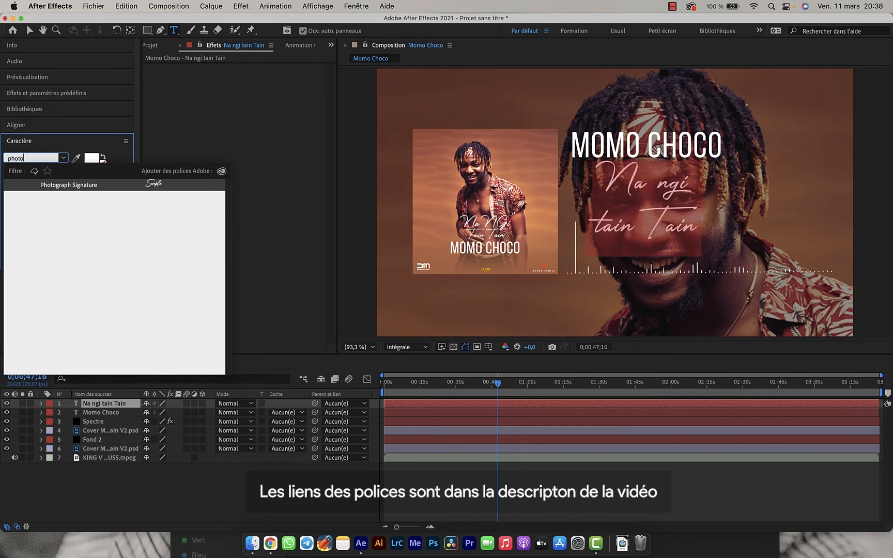
pyautogui.press('Return')
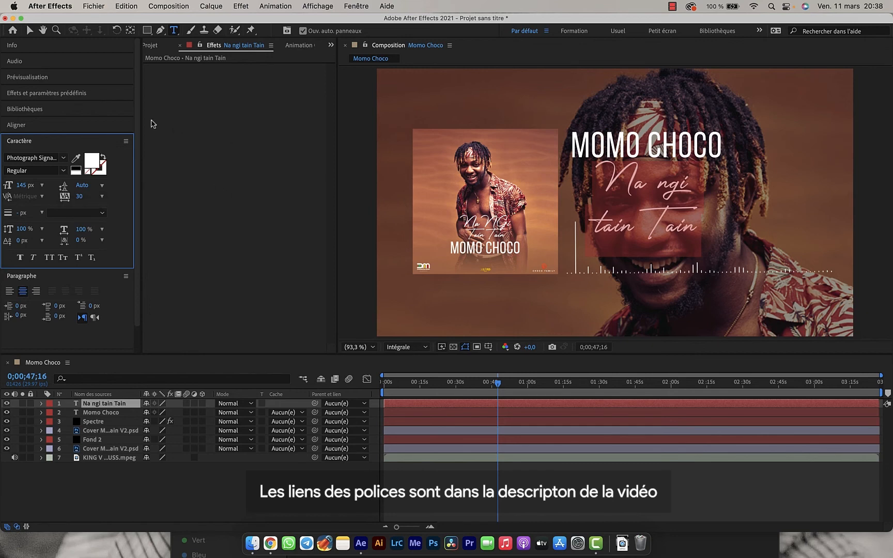
# Left-align the "Na ngi tain Tain" paragraph and move it back under the start of the Momo Choco title
pyautogui.click(41, 142)
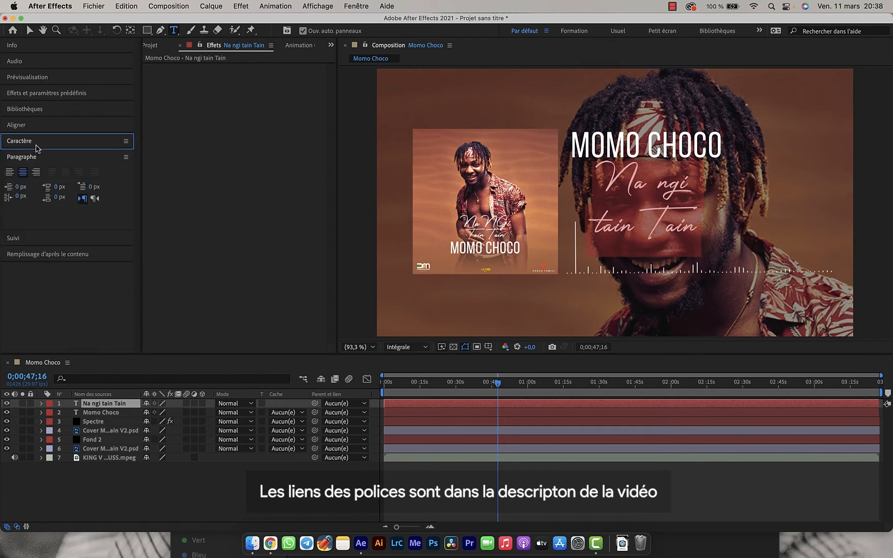
pyautogui.click(33, 159)
pyautogui.click(97, 110)
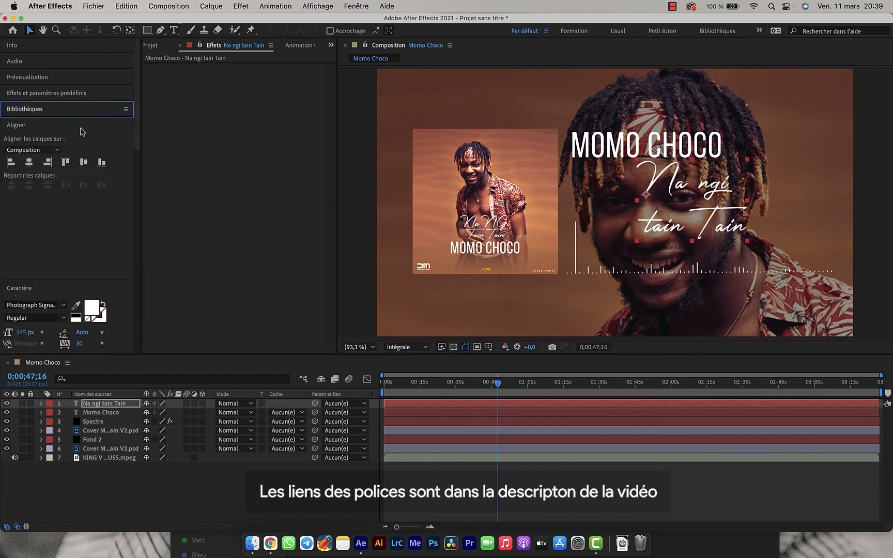
pyautogui.click(80, 128)
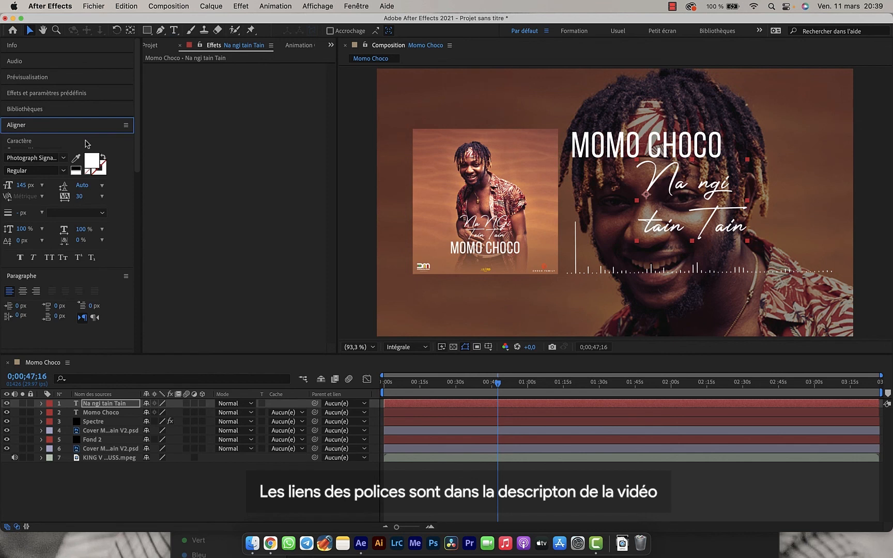
pyautogui.click(85, 141)
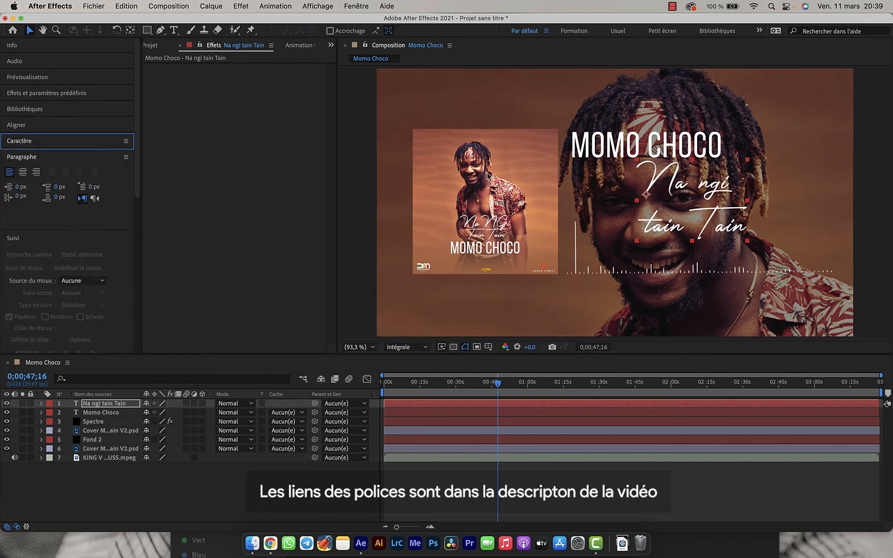
pyautogui.moveTo(680, 195); pyautogui.dragTo(617, 196)
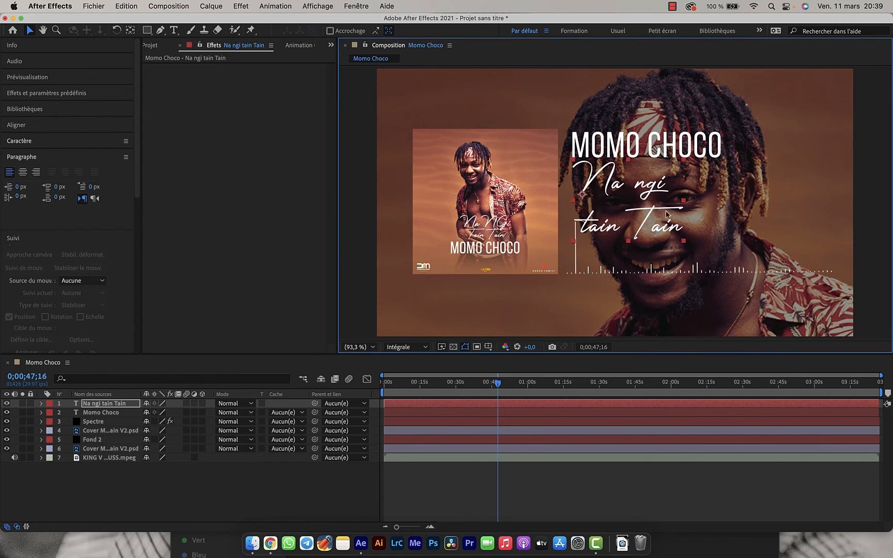
# Scale the "Na ngi tain Tain" and Momo Choco text layers down together so they clear the spectrum
pyautogui.moveTo(682, 243); pyautogui.dragTo(675, 239)
pyautogui.keyDown('shift'); pyautogui.click(676, 140); pyautogui.keyUp('shift')
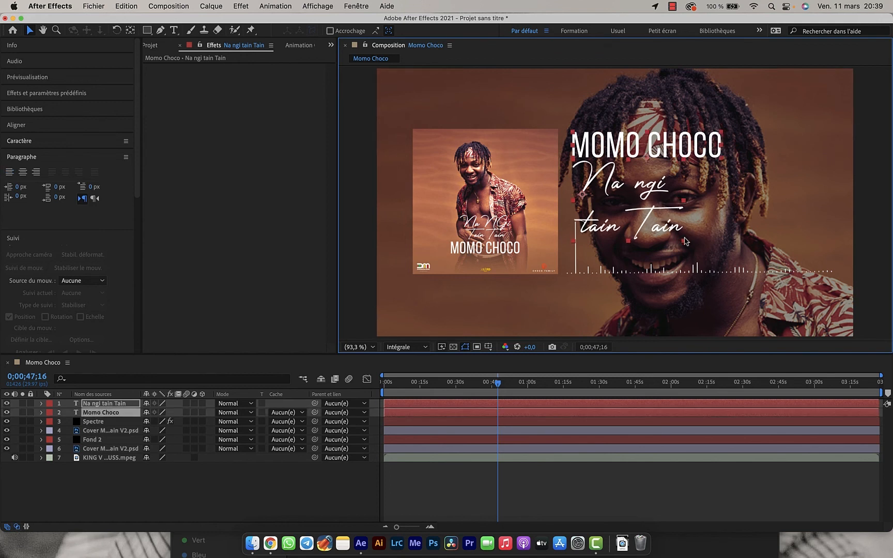
pyautogui.moveTo(685, 241); pyautogui.dragTo(657, 230)
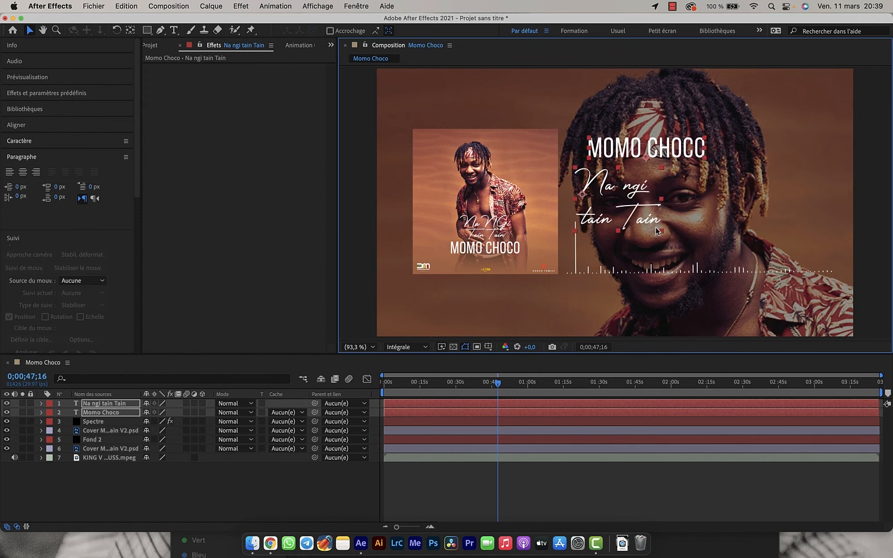
# Align the left edges of the Momo Choco and "Na ngi tain Tain" layers to the selection, then deselect them
pyautogui.click(20, 125)
pyautogui.click(12, 163)
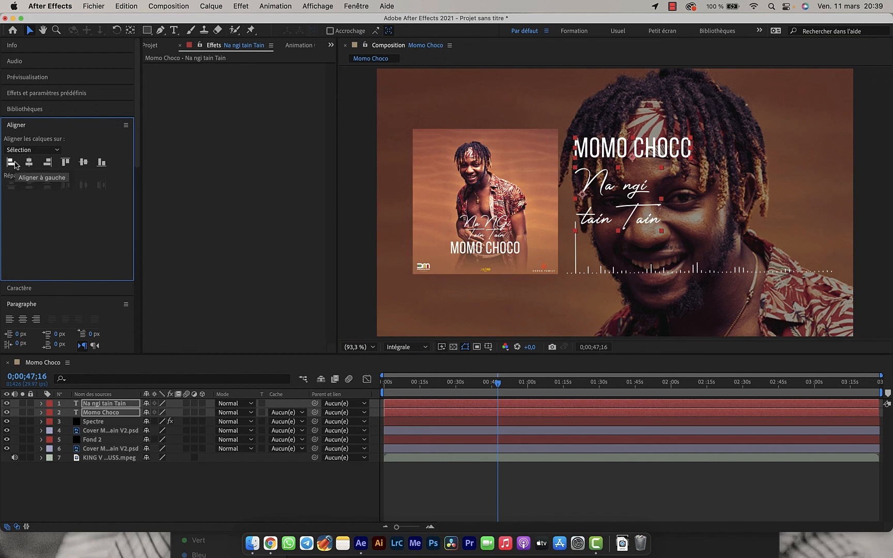
pyautogui.click(107, 503)
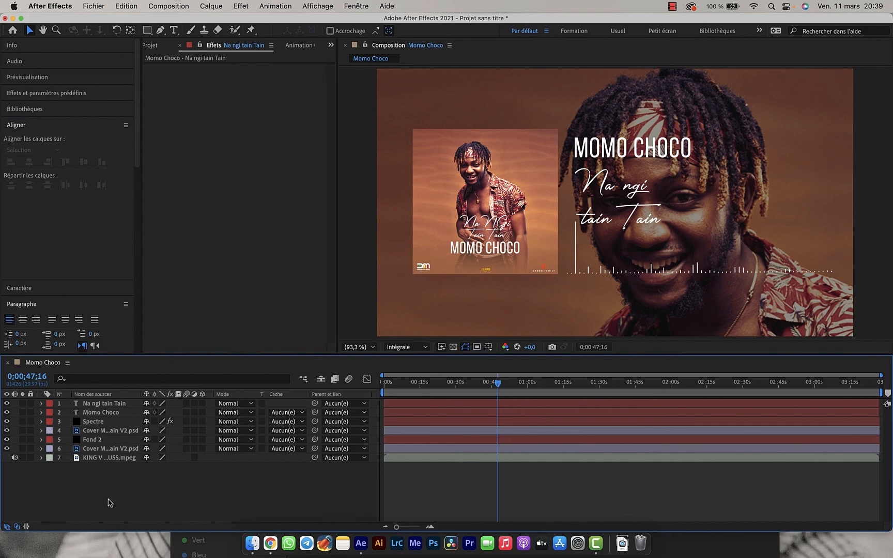
# Add Groupe 1.png from the Bureau folder in Finder as the top layer, then shrink and place it below the small cover and spectrum
pyautogui.click(252, 542)
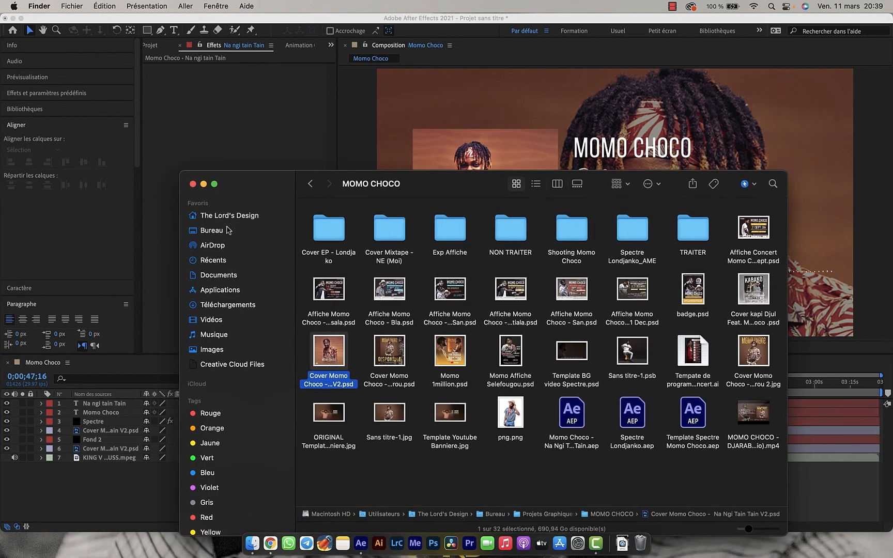
pyautogui.click(234, 230)
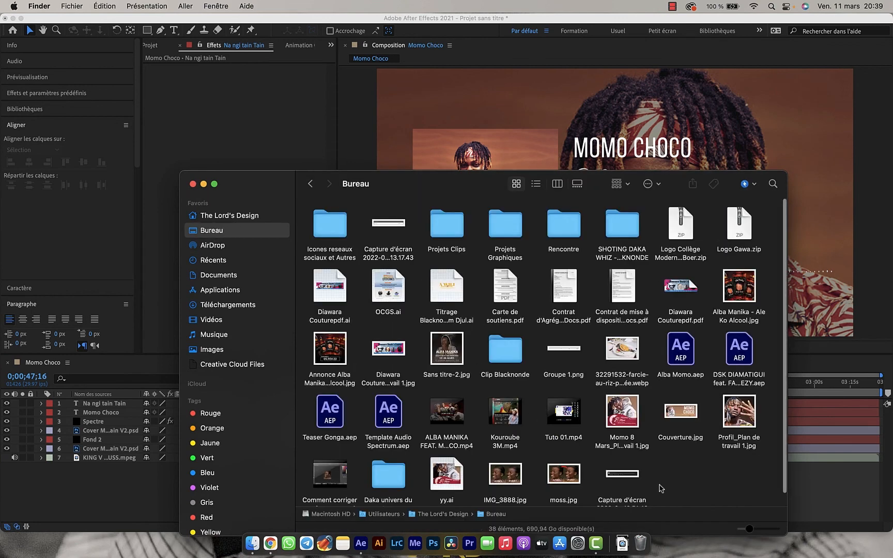
pyautogui.click(562, 351)
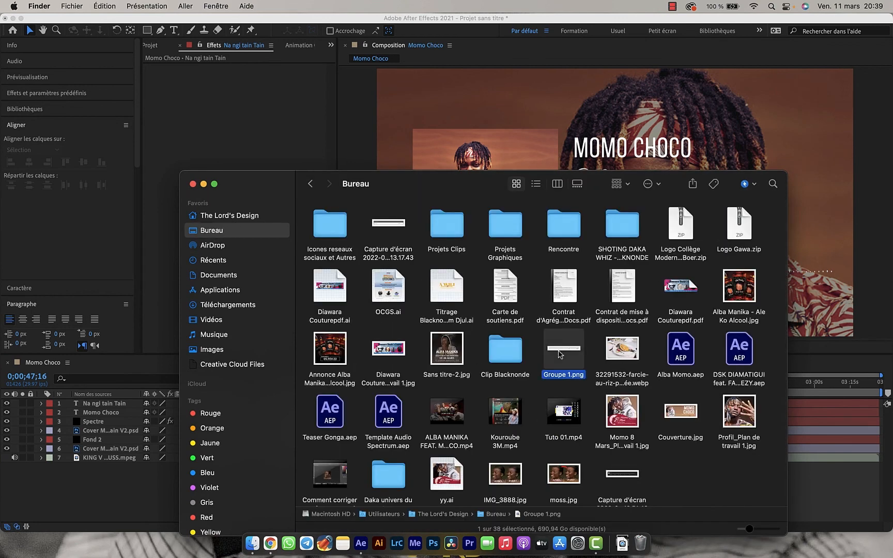
pyautogui.moveTo(568, 350); pyautogui.dragTo(102, 485)
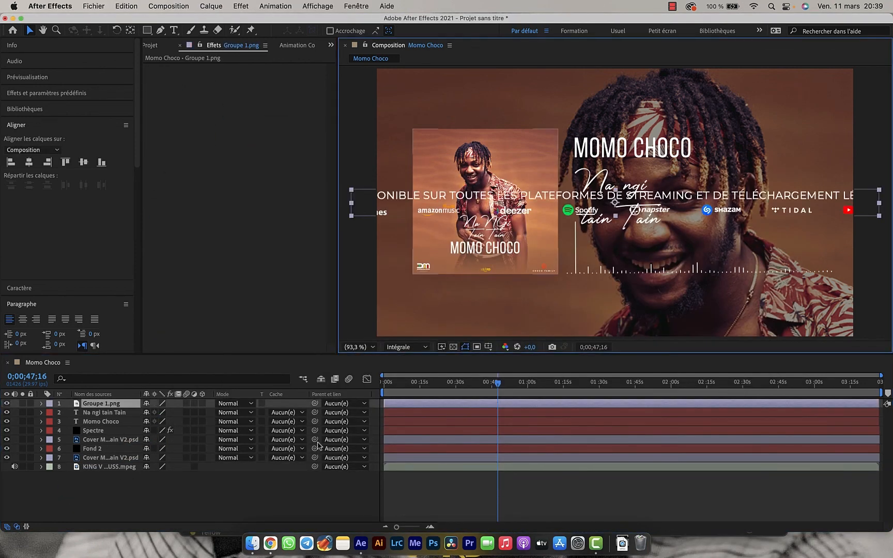
pyautogui.moveTo(351, 208); pyautogui.dragTo(456, 305)
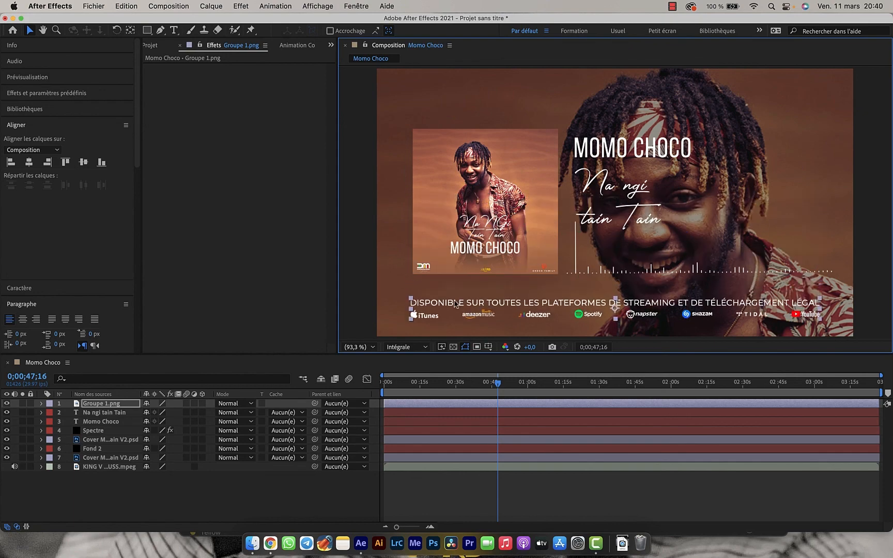